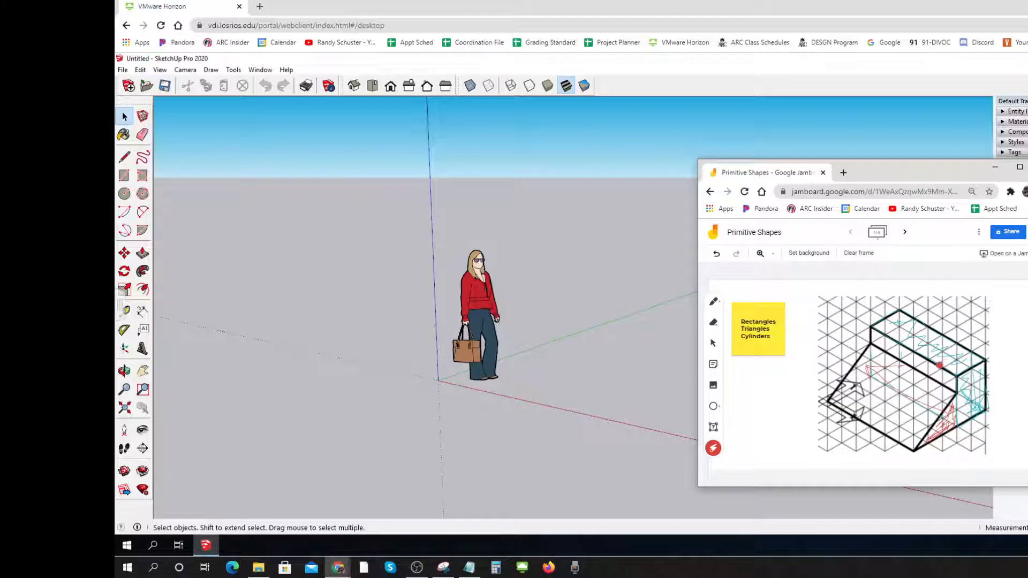
key(ctrl)
key(ctrl)
key(ctrl)
key(ctrl)
key(ctrl)
key(ctrl)
key(ctrl)
Step: Draw a small rectangle on the ground plane in top view, starting at the origin with its long side along the red axis
click(373, 87)
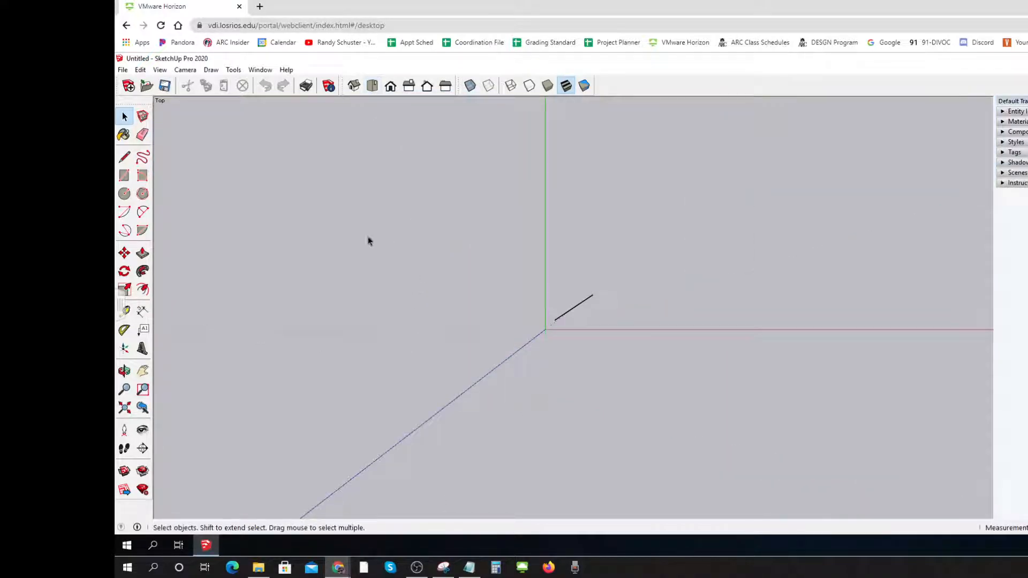
click(124, 175)
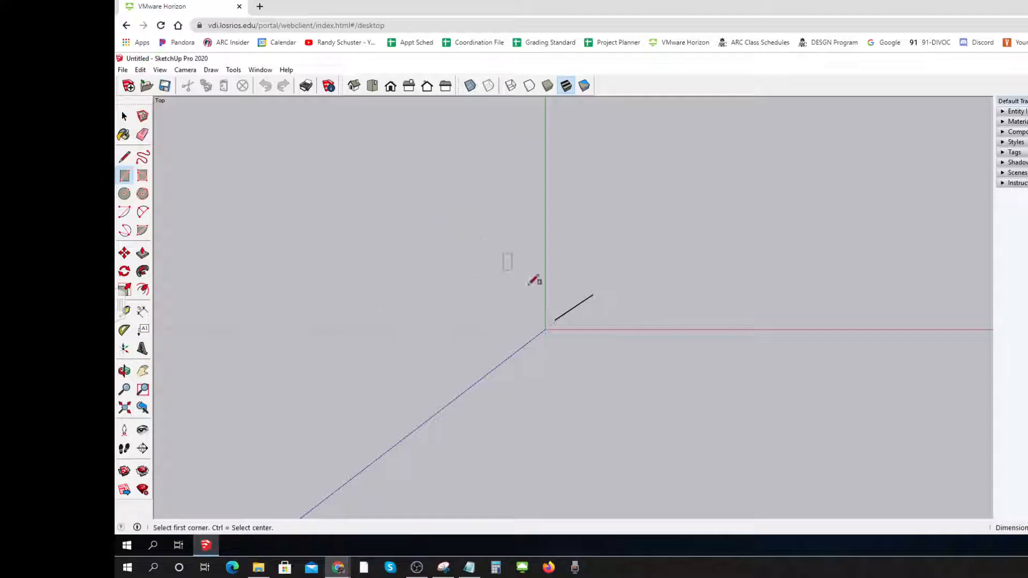
click(545, 329)
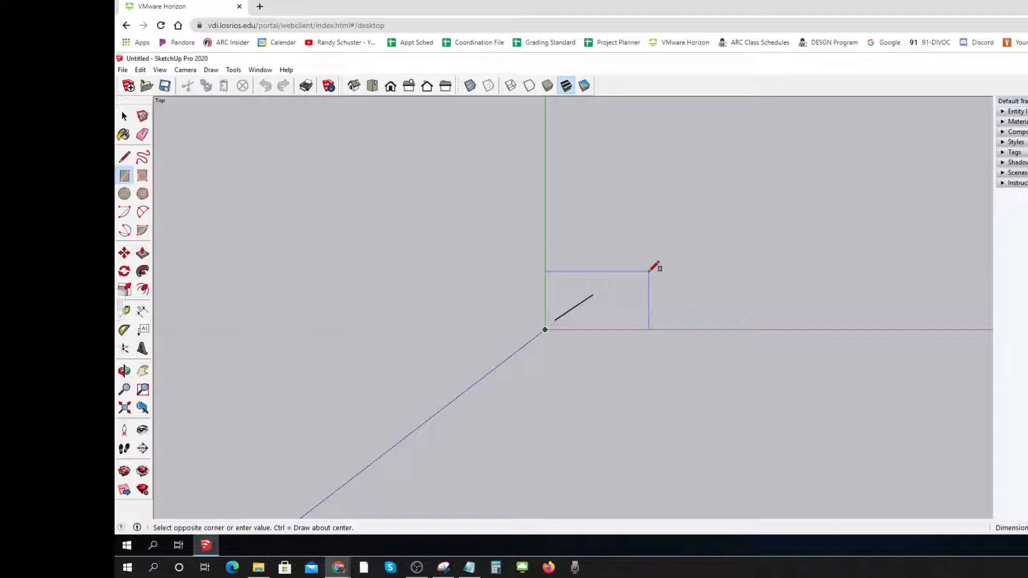
key(Escape)
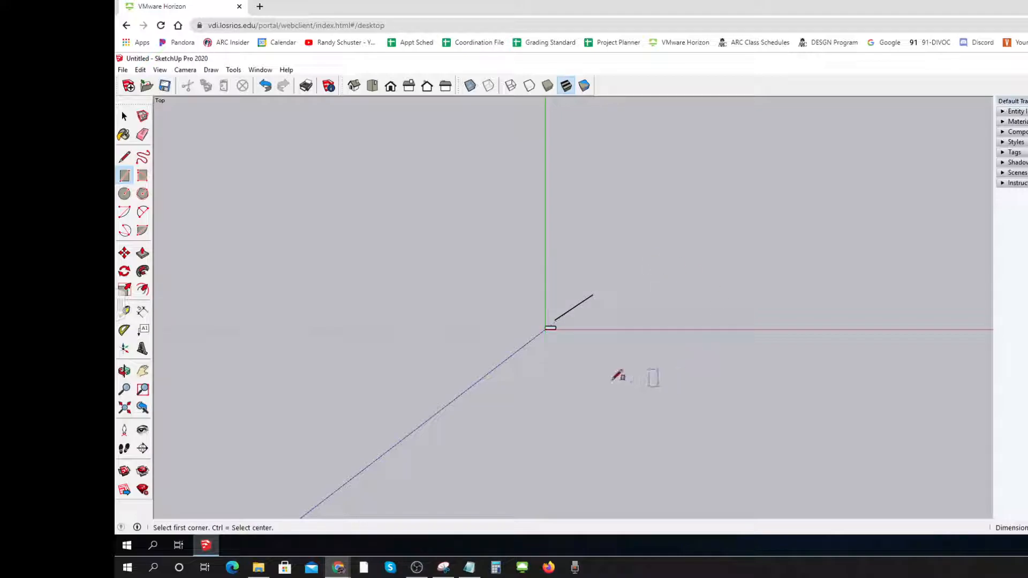
Step: Return to the isometric view and delete the standing woman scale figure
click(355, 88)
scroll(557, 368, up, 4)
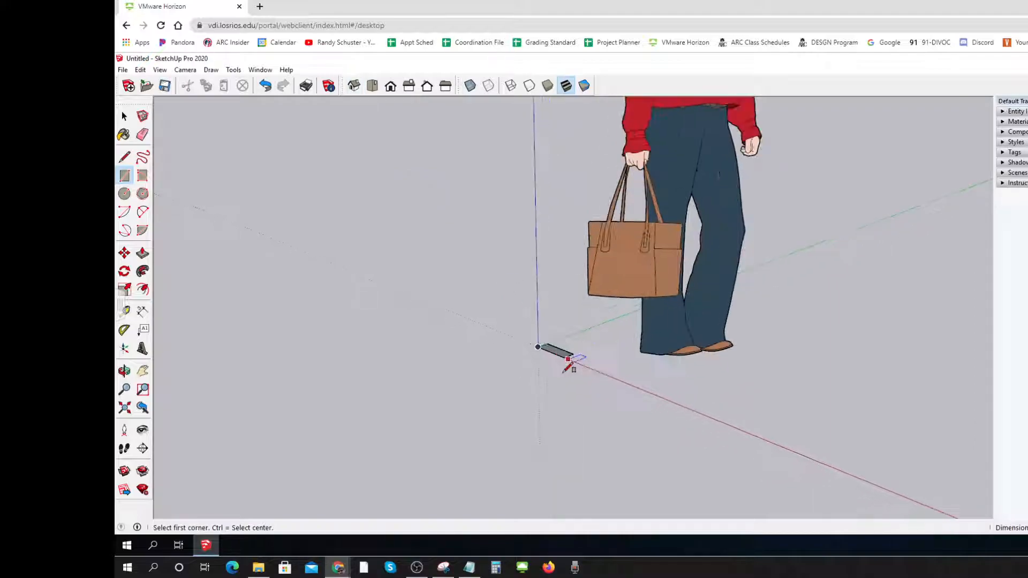
scroll(565, 371, down, 5)
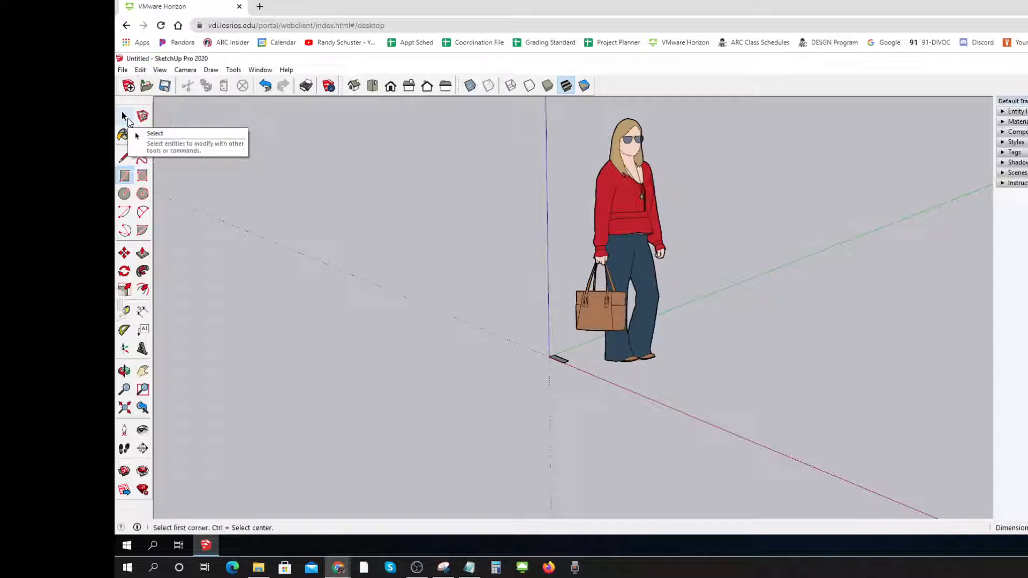
click(125, 117)
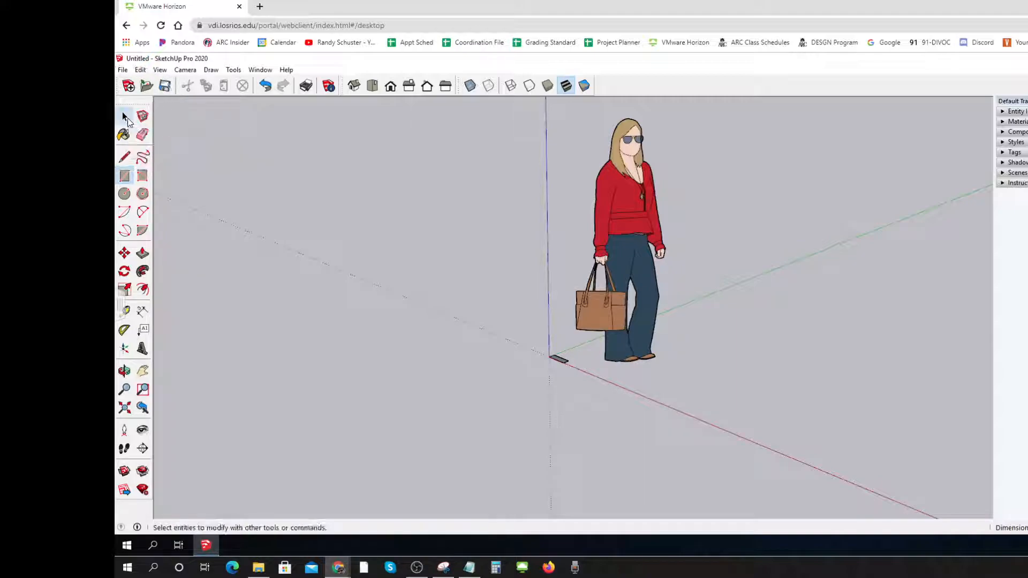
click(627, 207)
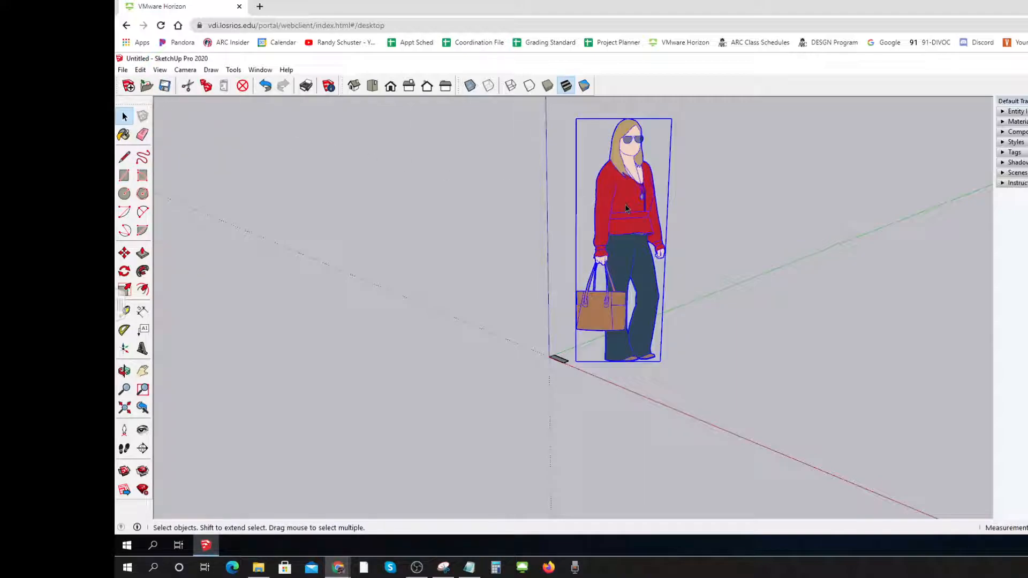
key(Delete)
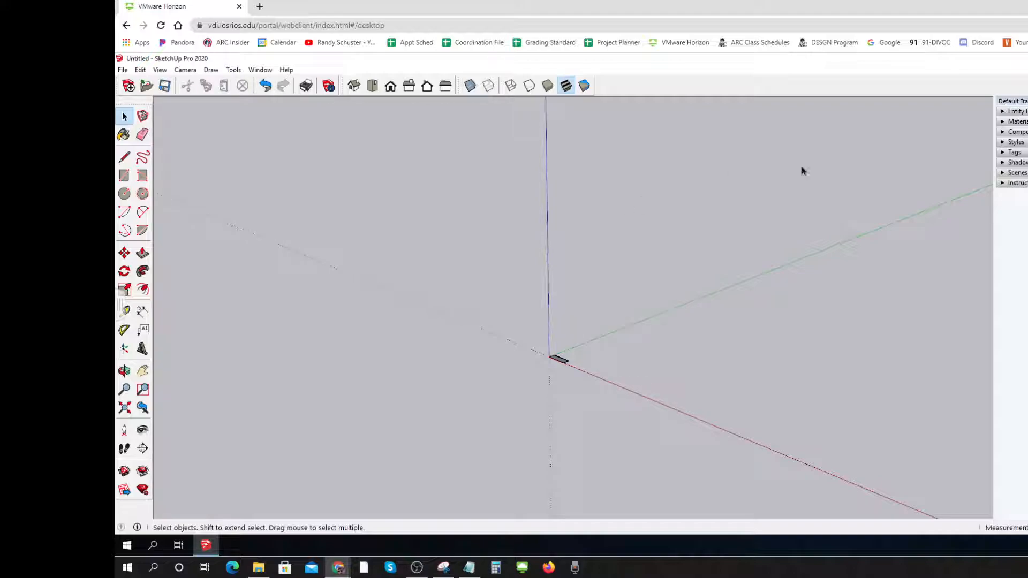
Step: Switch to the Primitive Shapes Jamboard and examine the block's proportions on the isometric grid sketch
scroll(566, 367, up, 3)
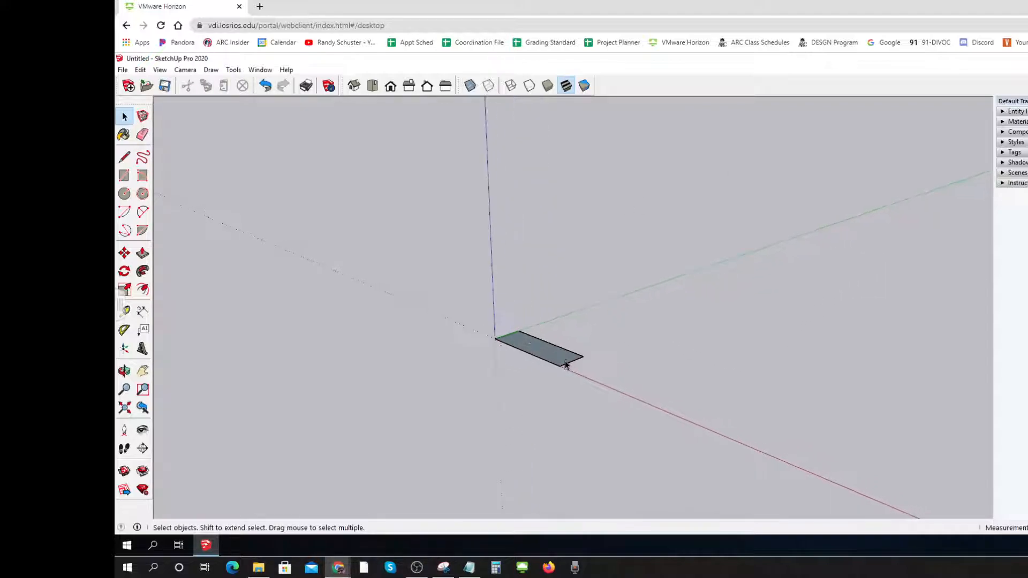
mouse_move(338, 567)
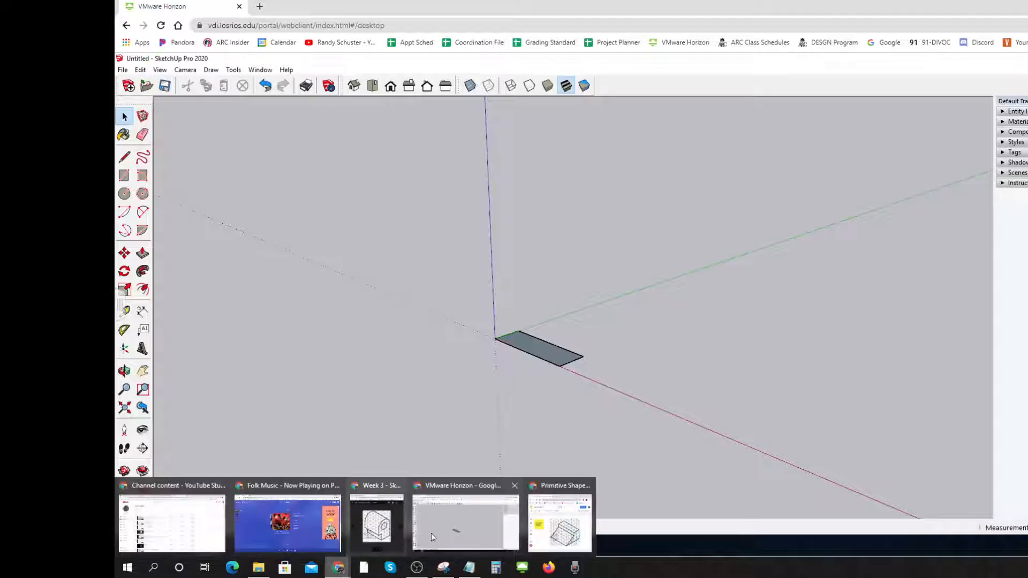
click(553, 542)
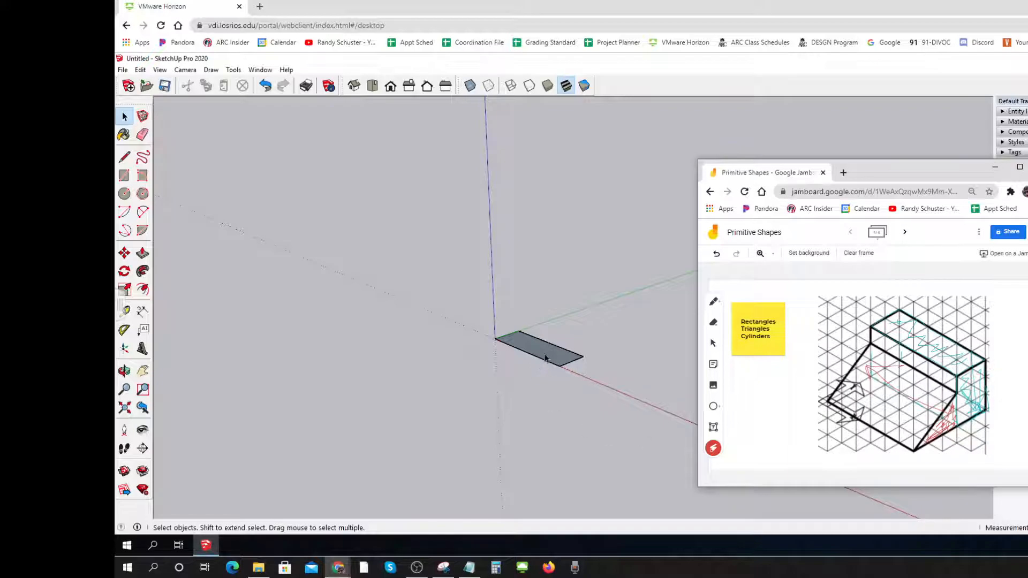
key(ctrl)
key(ctrl)
key(ctrl)
key(ctrl)
key(ctrl)
key(ctrl)
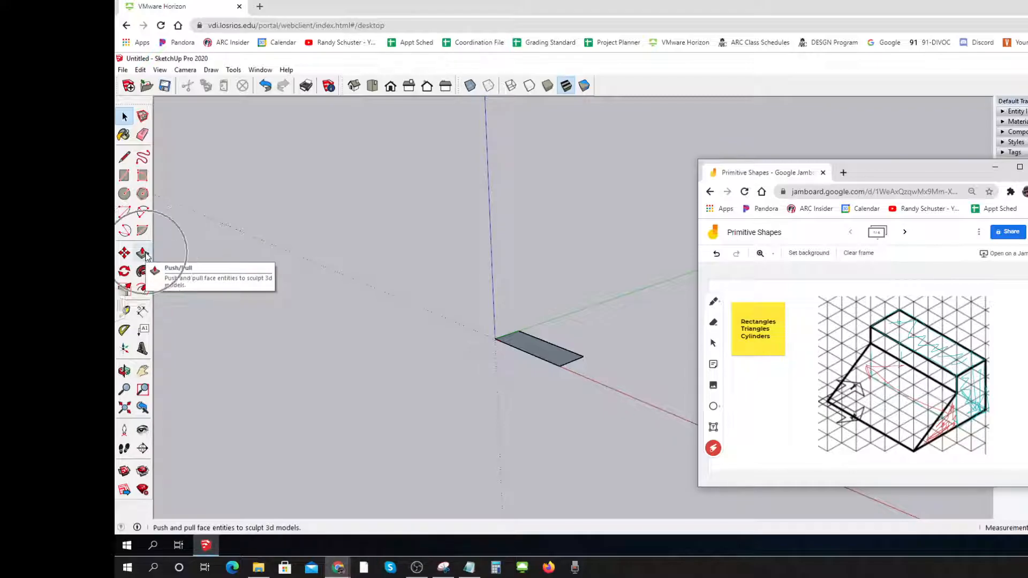
Step: Push/Pull the rectangle upward to form the upright rectangular box
click(144, 254)
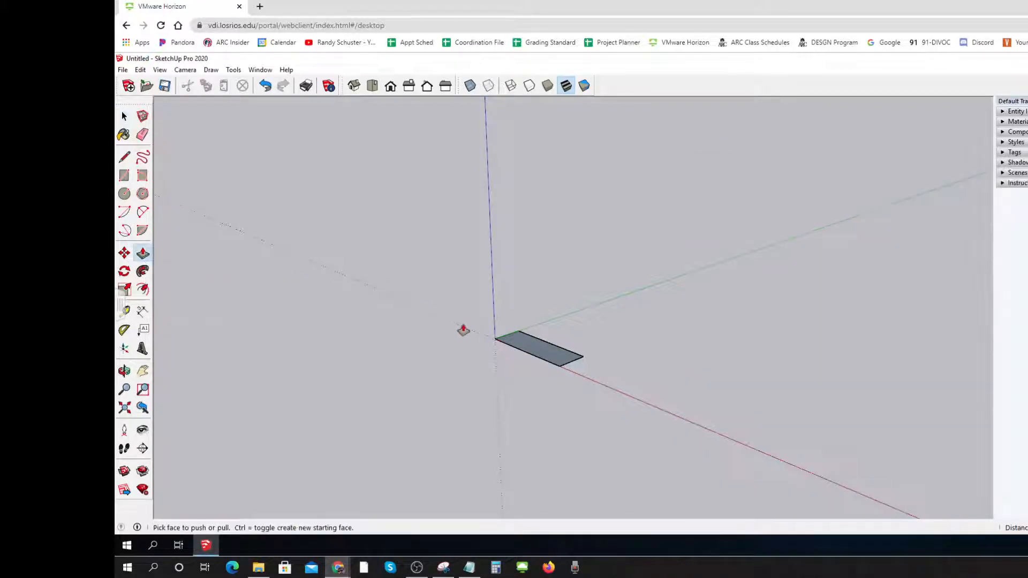
scroll(559, 357, up, 4)
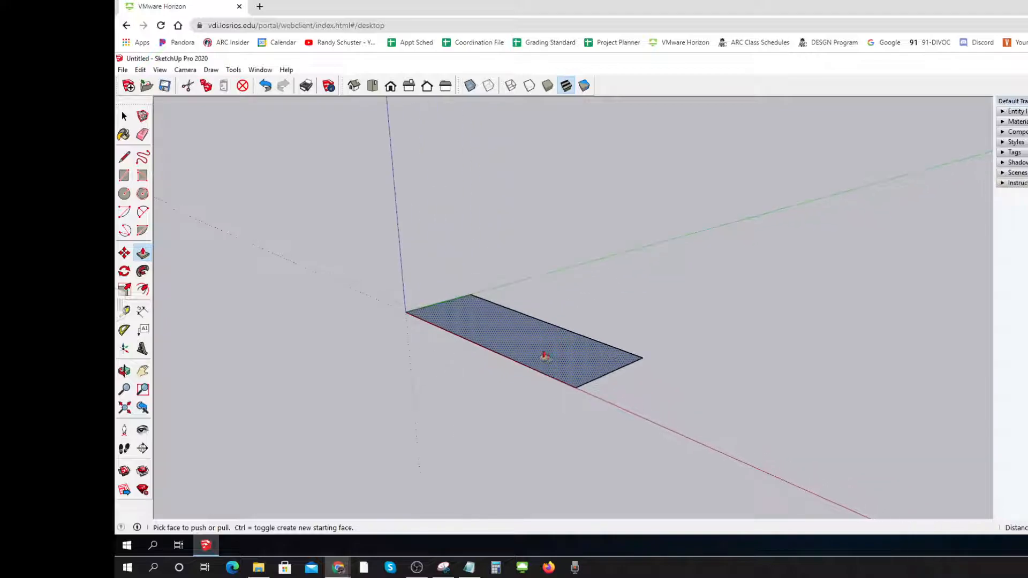
drag(541, 352, 537, 286)
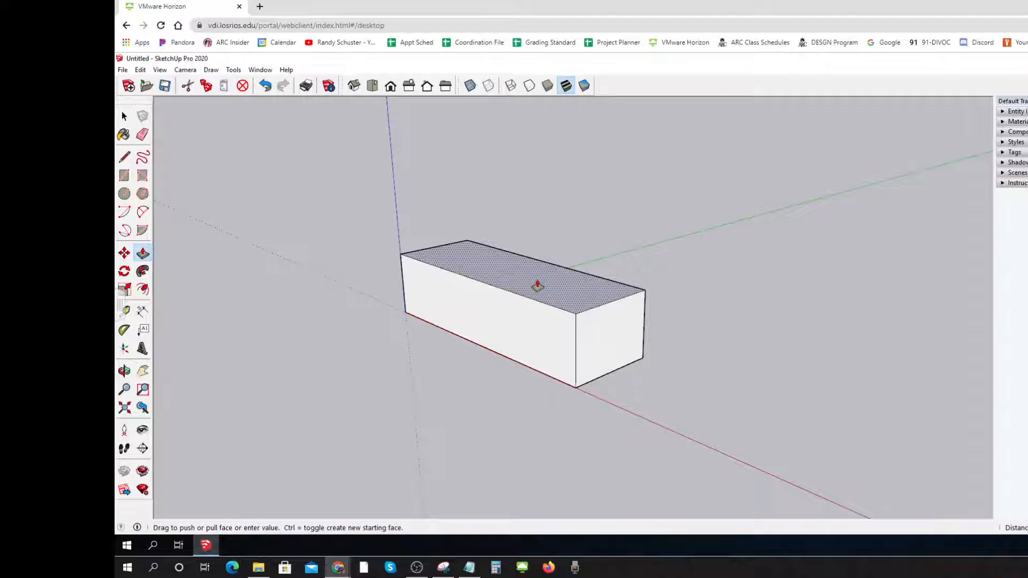
key(Return)
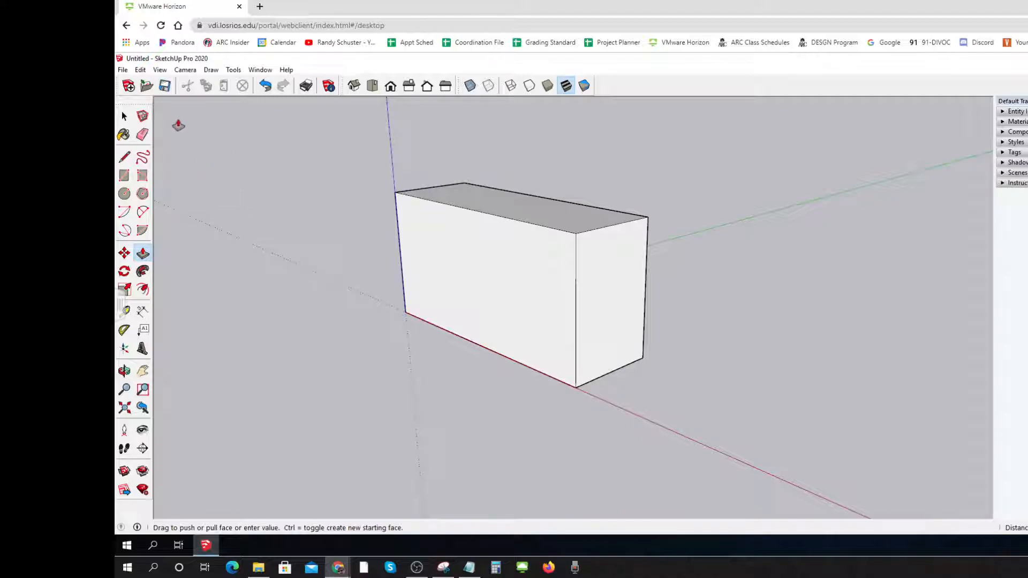
Step: Save the model as Primitive-1 in the Work folder on the Desktop
click(123, 70)
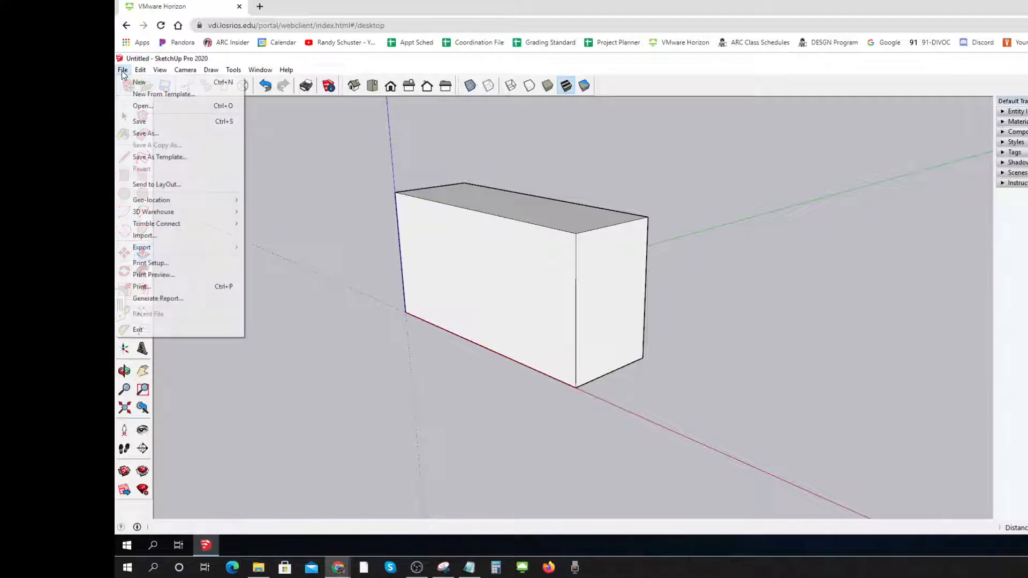
click(151, 134)
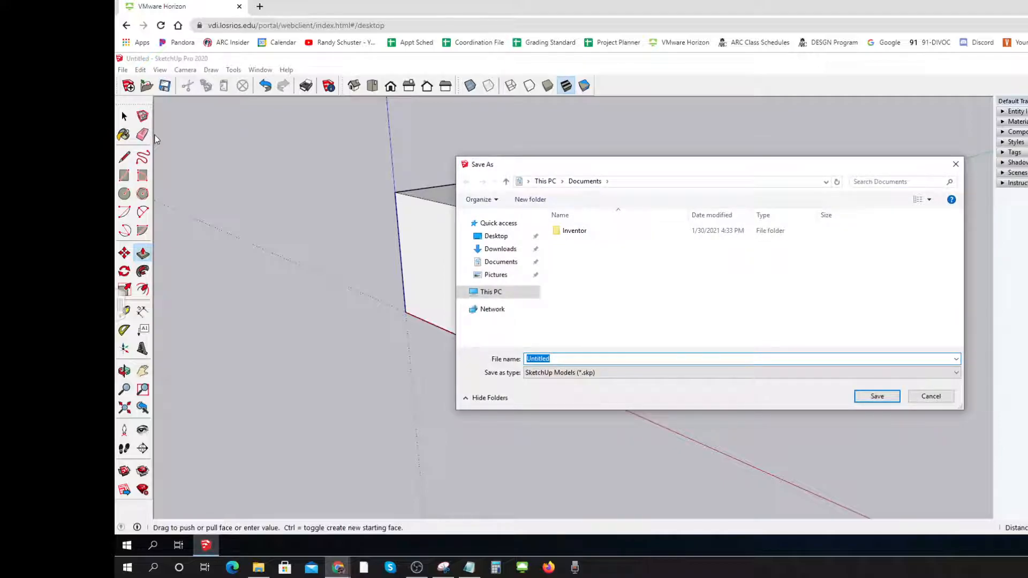
click(490, 236)
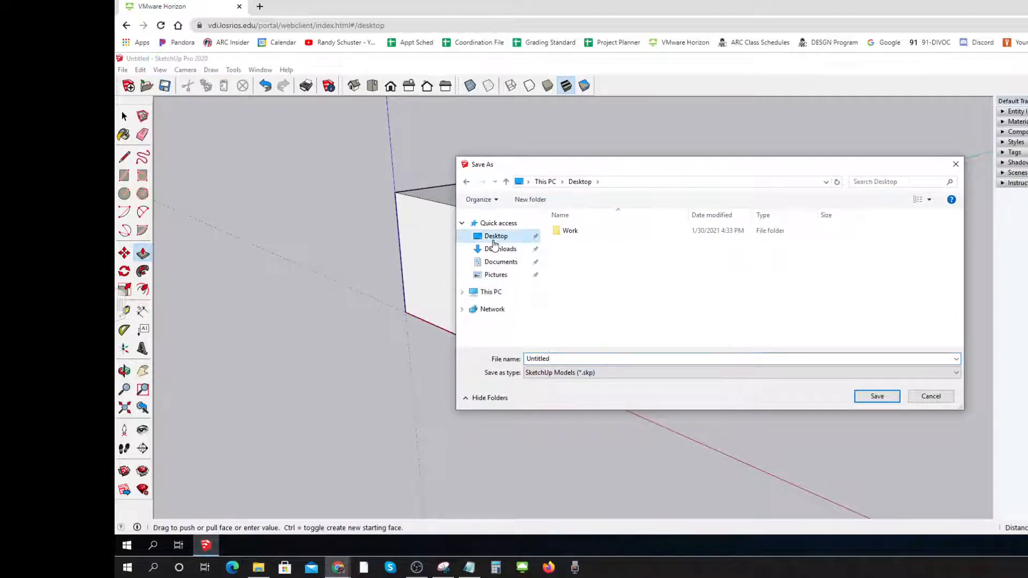
double_click(570, 231)
double_click(562, 359)
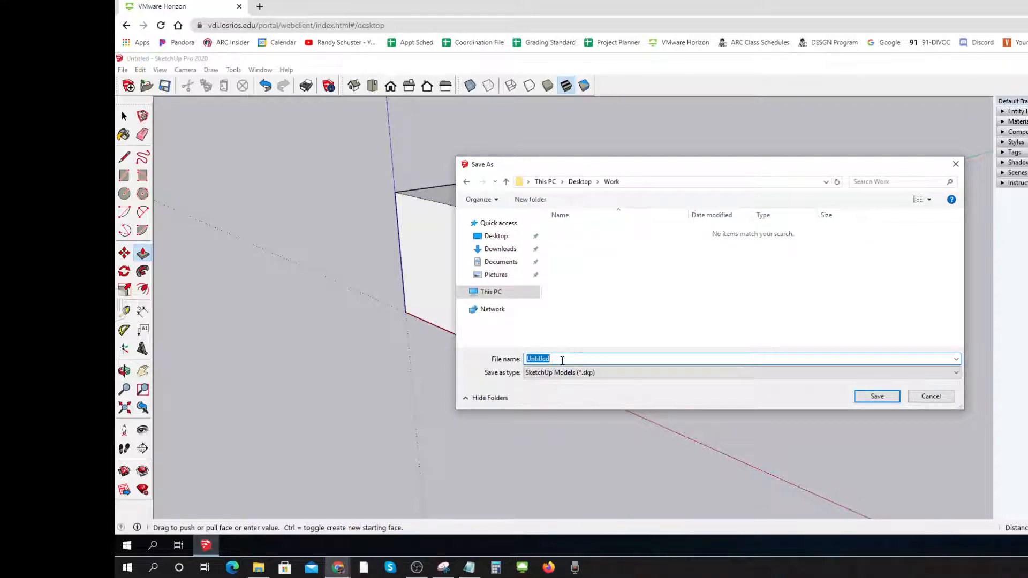
text(Primitive-1)
click(700, 373)
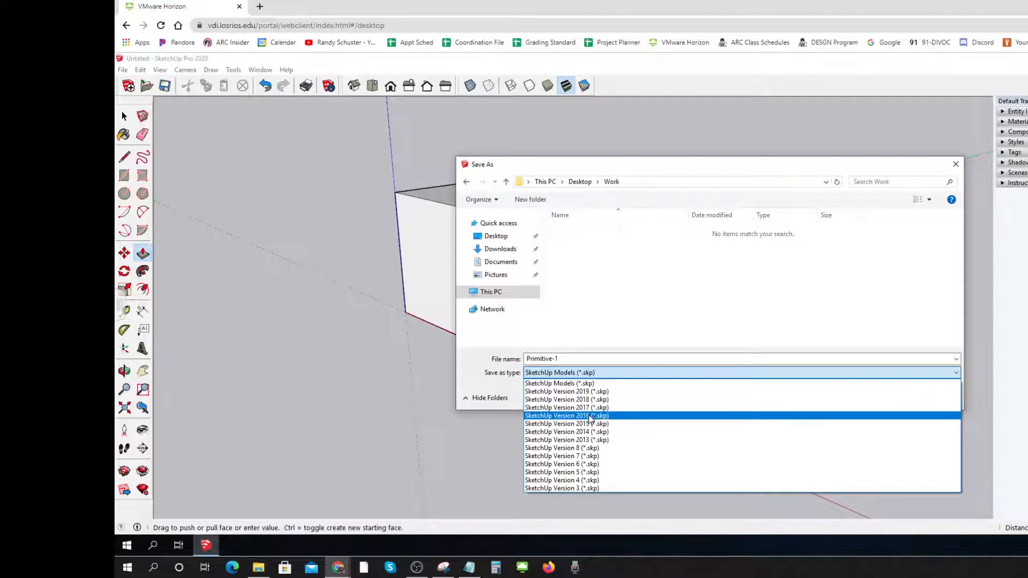
click(587, 401)
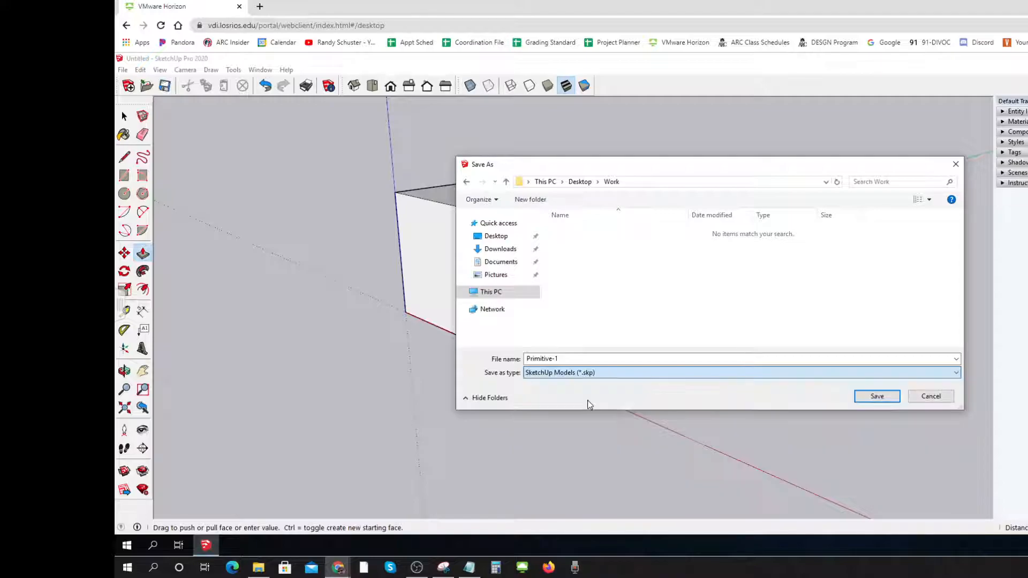
click(877, 398)
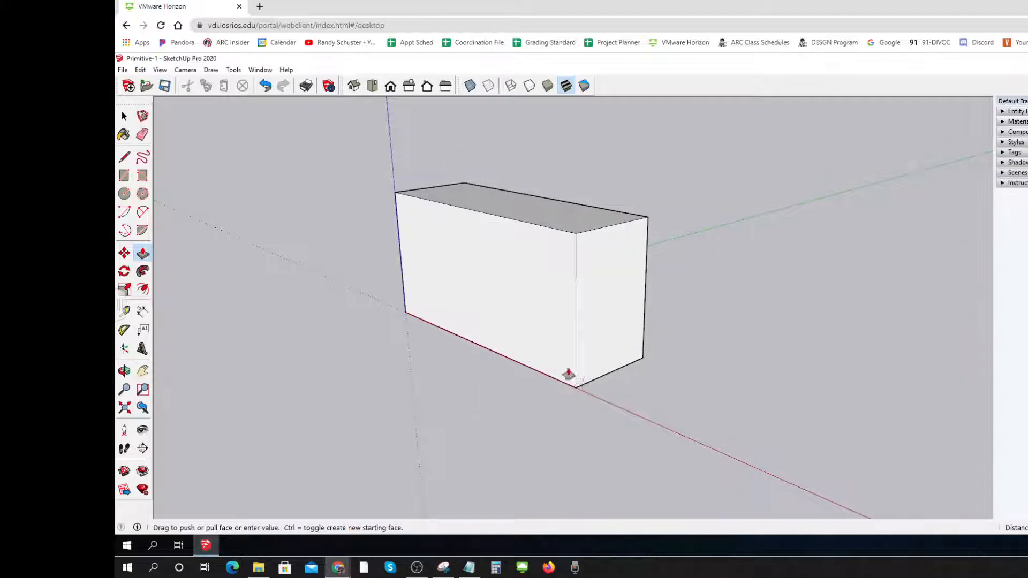
Step: Check the Jamboard sketch for the wedge, then draw a line outward from the box's front bottom corner, parallel to the green axis
click(124, 117)
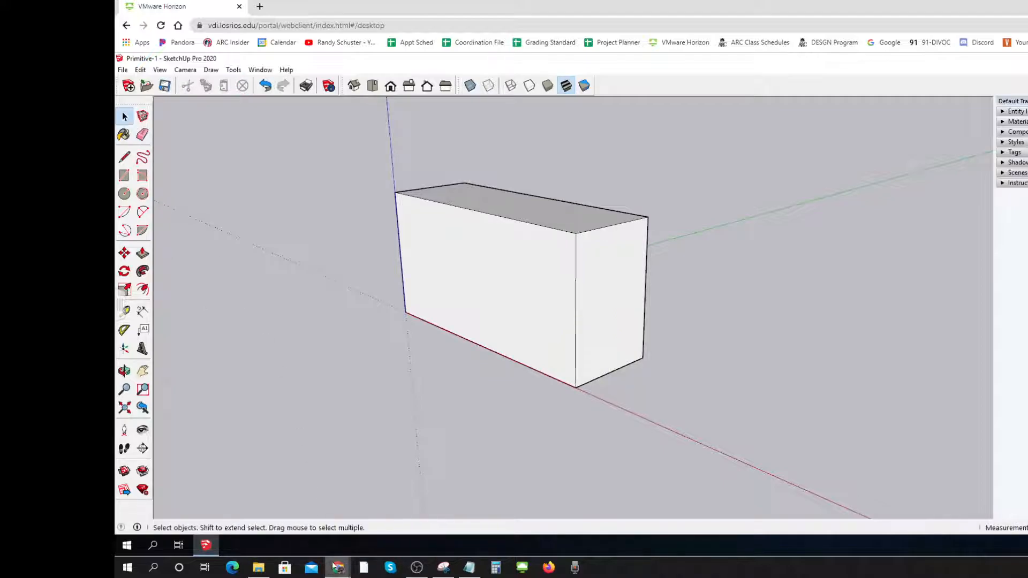
mouse_move(333, 565)
click(560, 514)
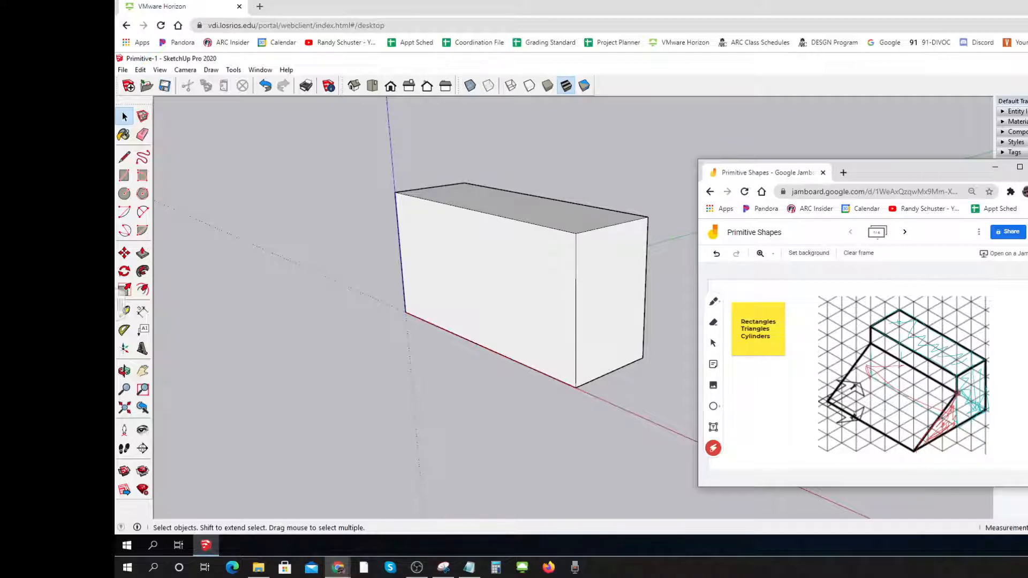
click(124, 157)
click(575, 387)
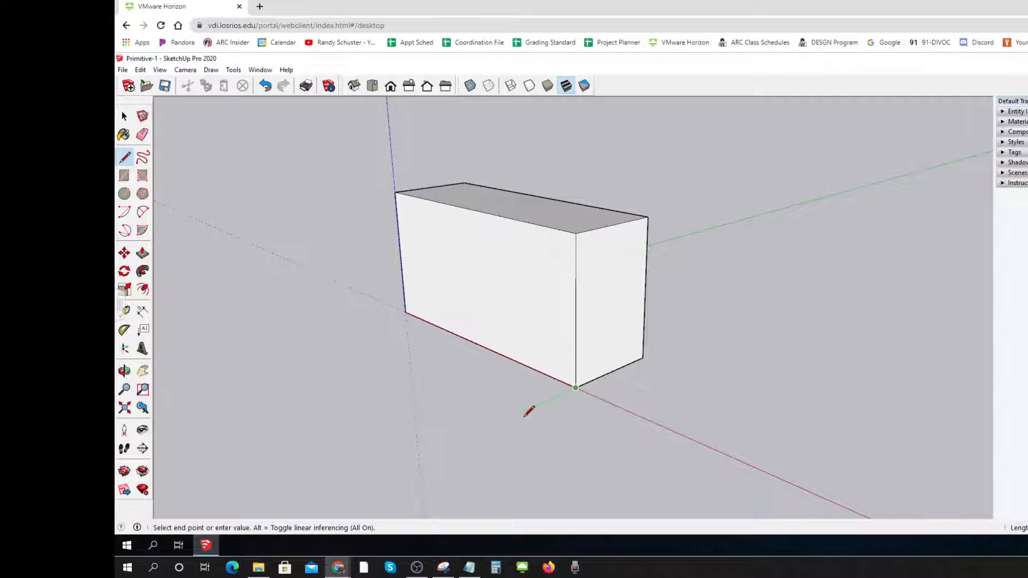
key(Return)
key(Escape)
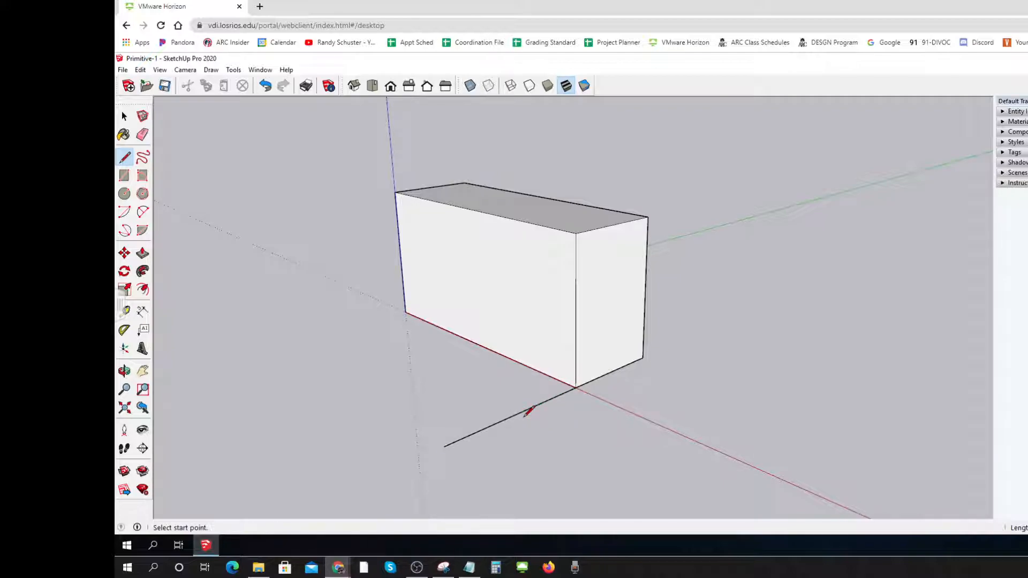
Step: Draw a vertical line partway up the box's front corner edge and close the triangle with a diagonal to the ground line's outer end
click(576, 387)
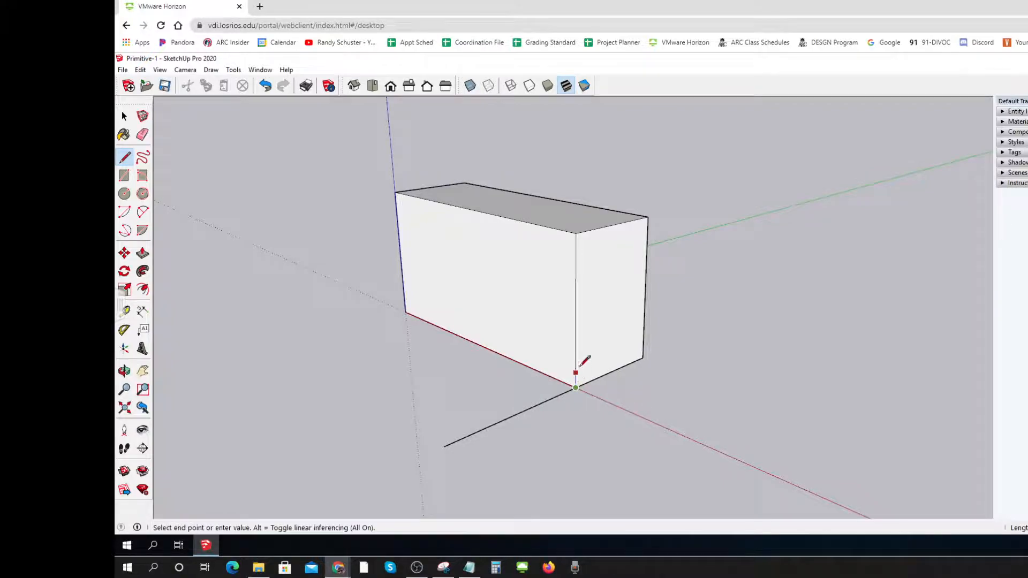
click(575, 313)
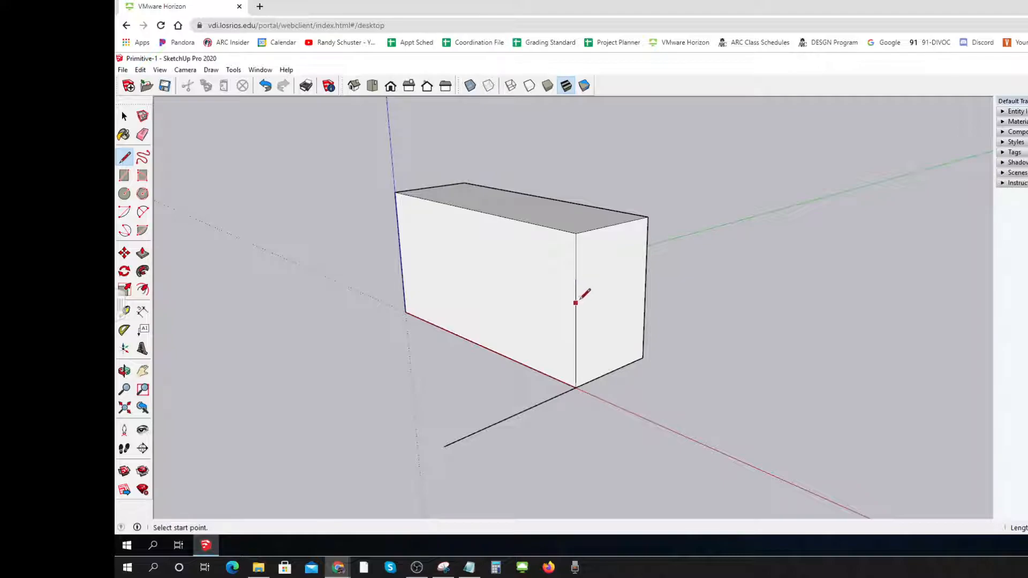
click(576, 288)
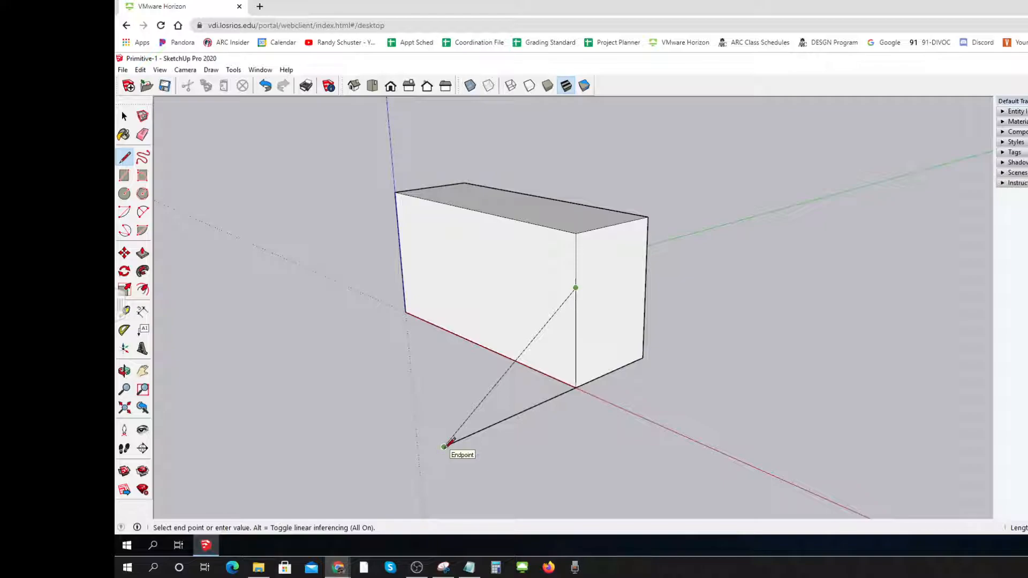
click(443, 447)
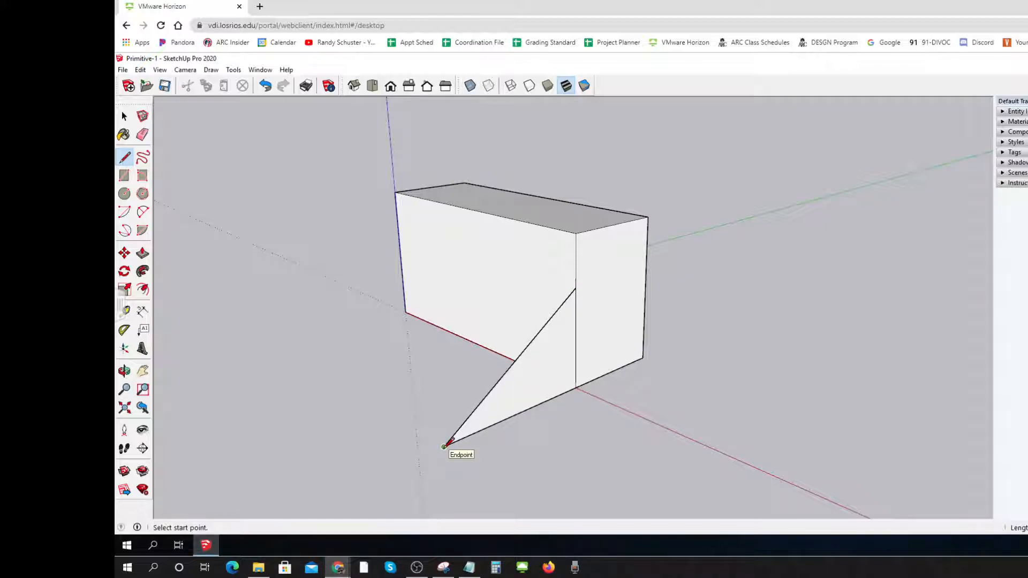
Step: Push/Pull the triangular face along the full length of the box to form the sloped wedge
click(143, 257)
drag(525, 379, 398, 226)
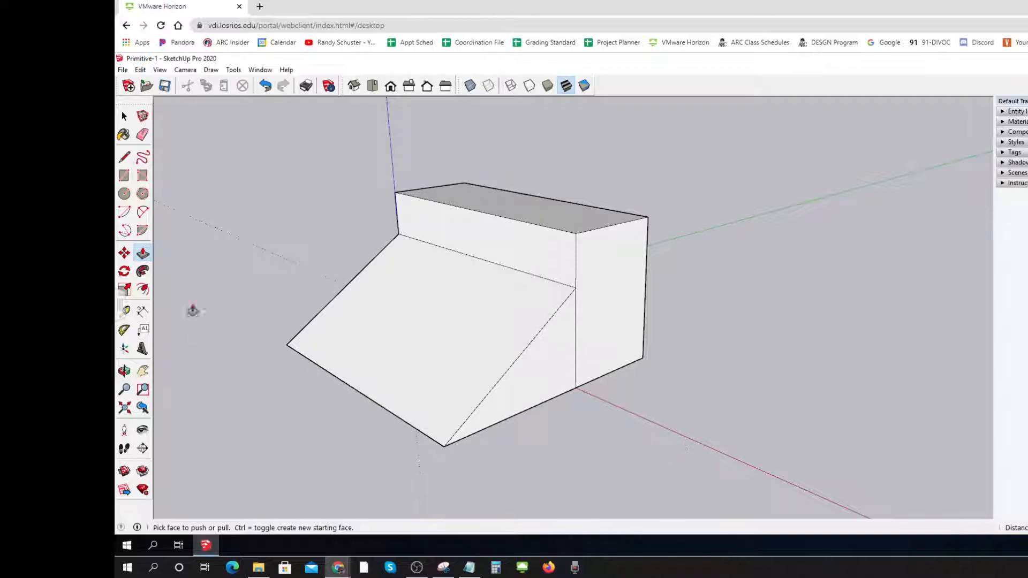
Step: Erase the vertical seam edge between the box and the wedge on the model's end face
click(142, 134)
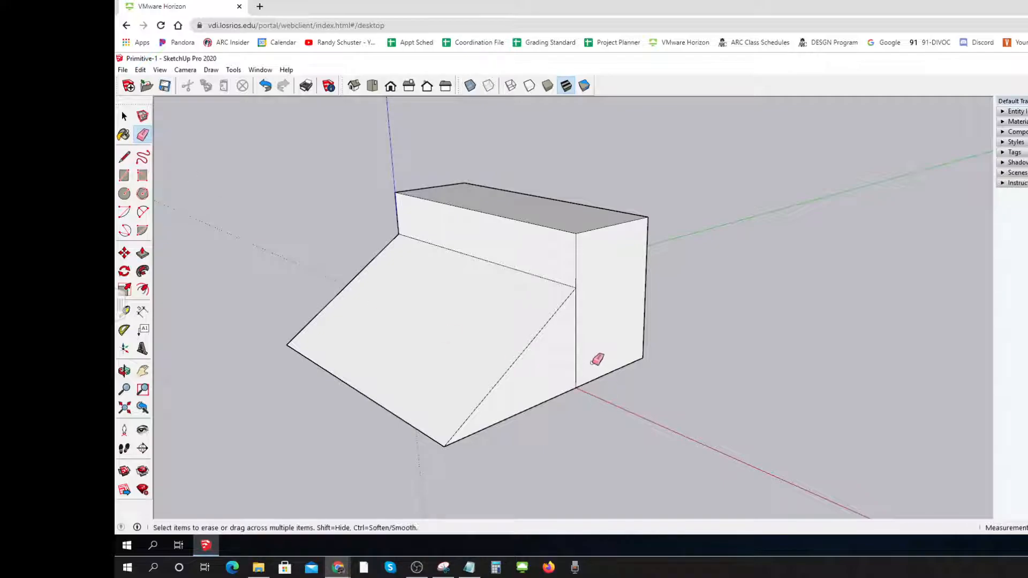
drag(578, 340, 603, 332)
mouse_move(379, 447)
middle_down()
mouse_move(624, 442)
mouse_move(856, 405)
middle_up()
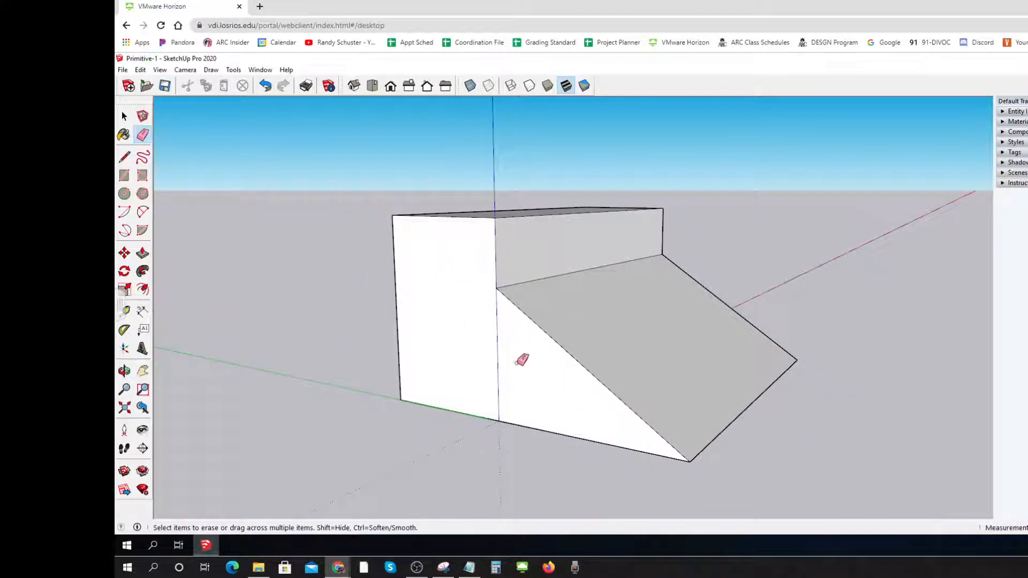
mouse_move(487, 464)
middle_down()
mouse_move(498, 300)
mouse_move(516, 225)
mouse_move(588, 276)
middle_up()
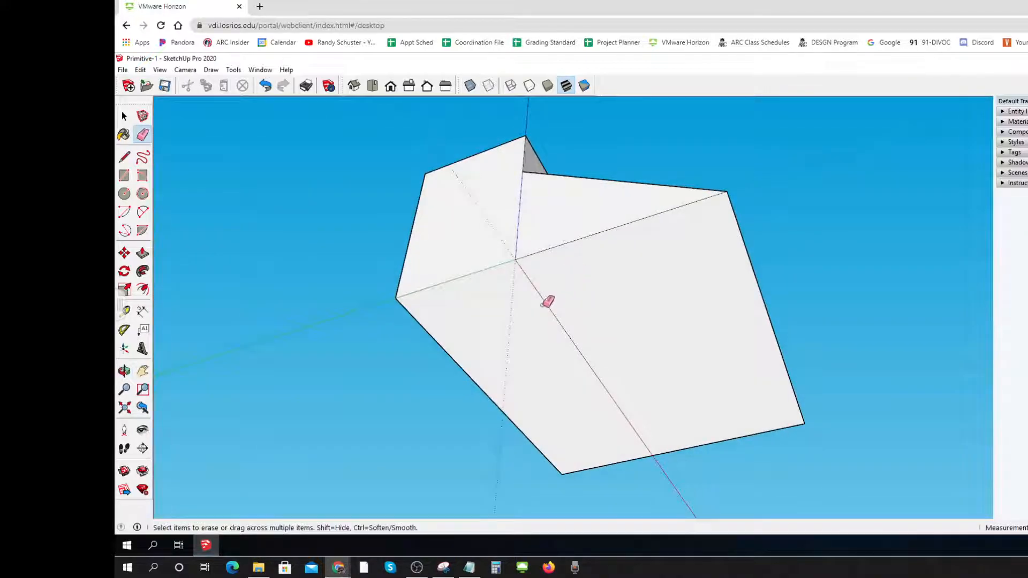
scroll(507, 345, down, 2)
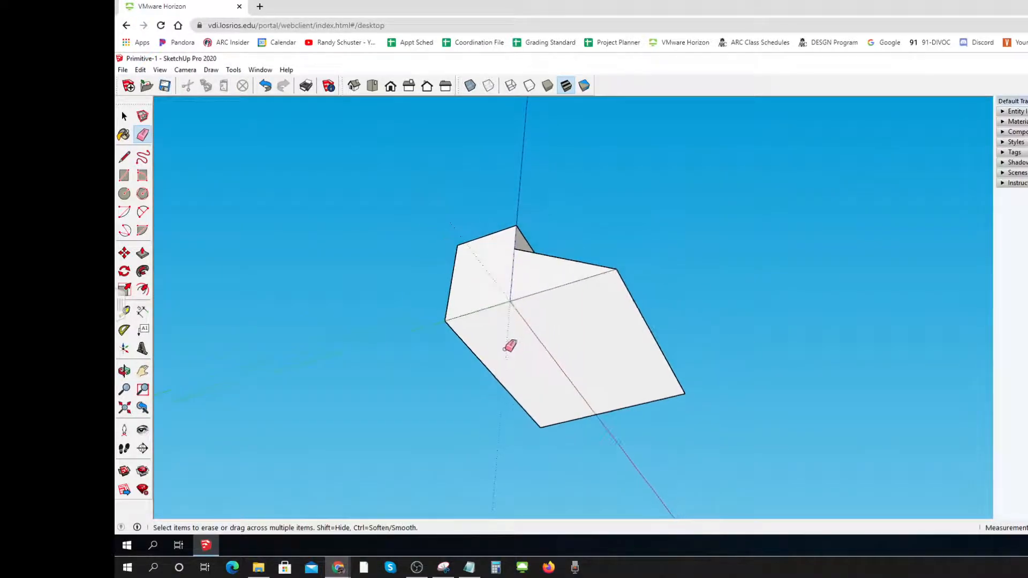
scroll(514, 340, up, 3)
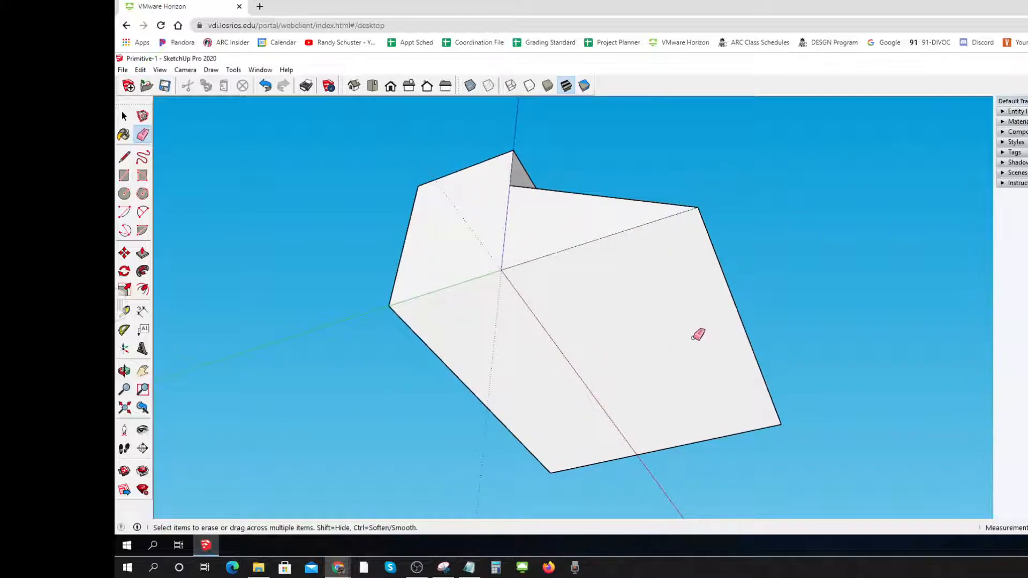
Step: Check the next Jamboard frame for the notch, then draw its three-sided outline on the underside against the wedge's outer bottom edge
mouse_move(337, 571)
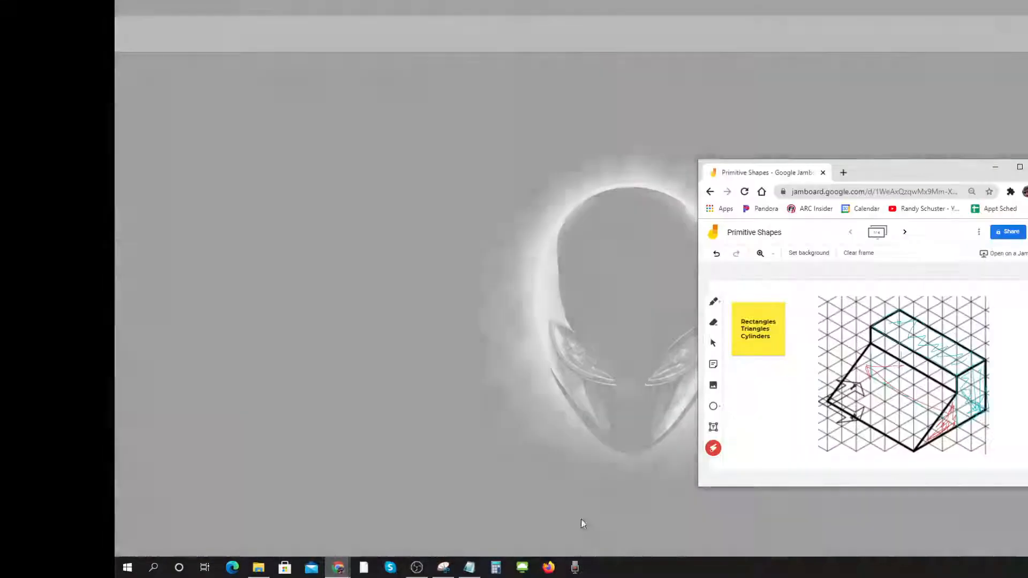
click(560, 524)
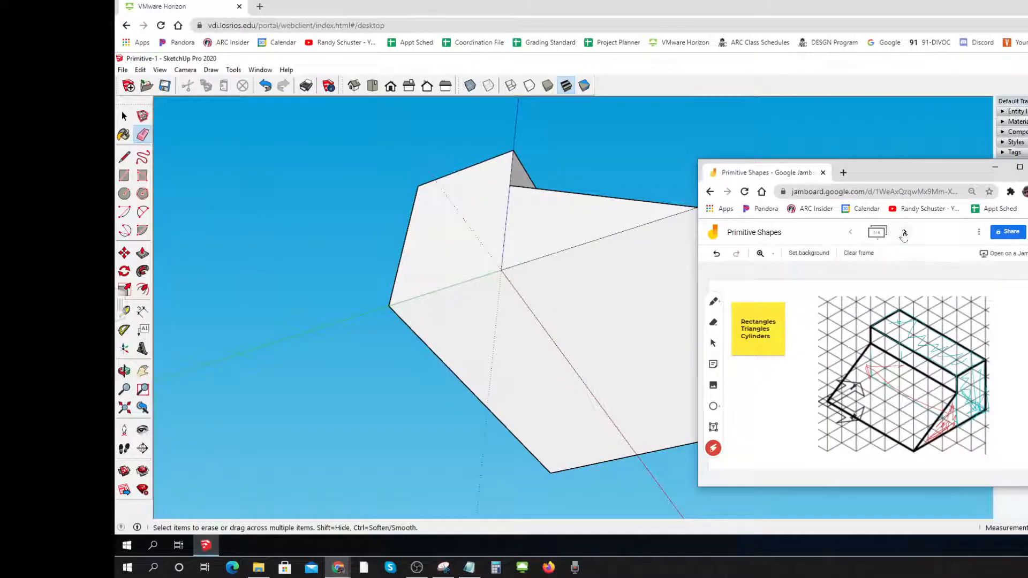
click(903, 233)
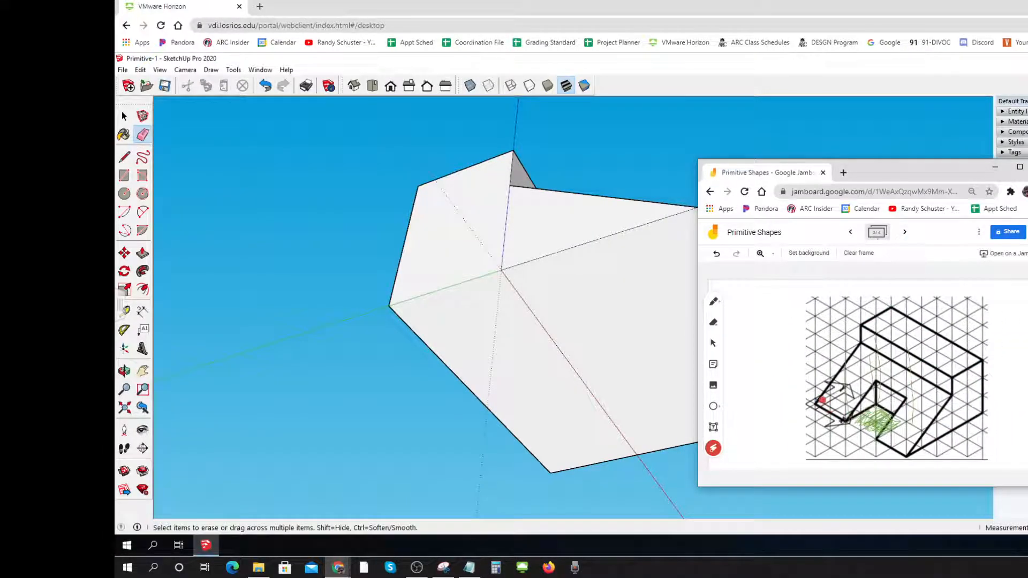
mouse_move(822, 398)
mouse_down()
mouse_move(840, 407)
mouse_move(816, 426)
mouse_move(891, 407)
mouse_move(913, 419)
mouse_up()
drag(875, 440, 908, 421)
click(122, 114)
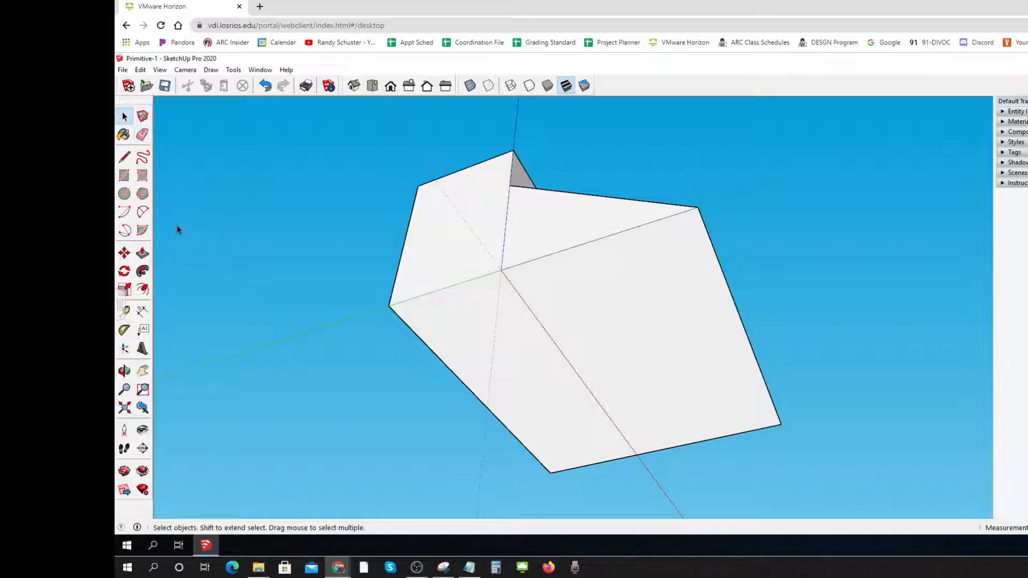
click(124, 156)
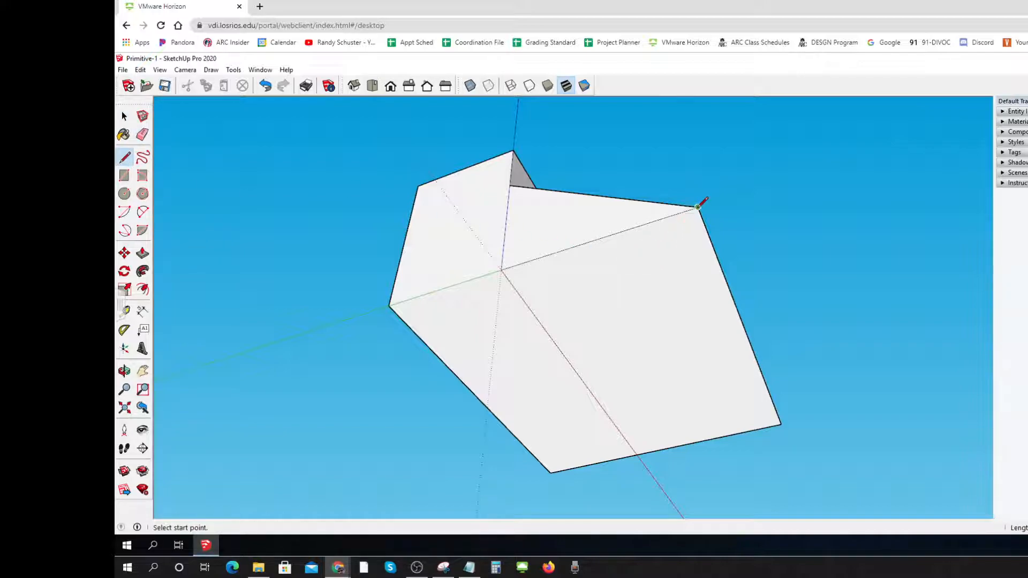
click(698, 207)
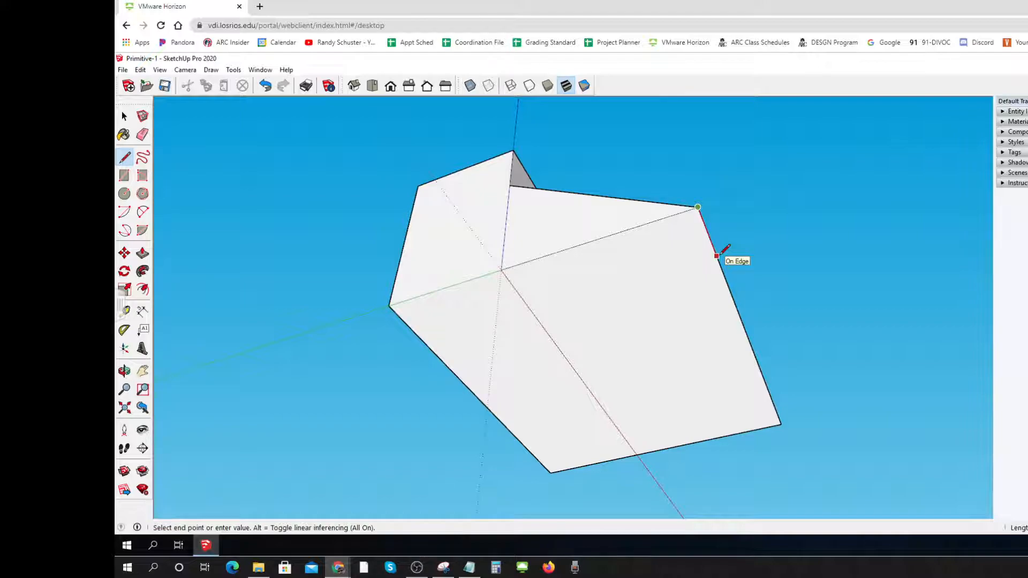
key(Escape)
click(717, 256)
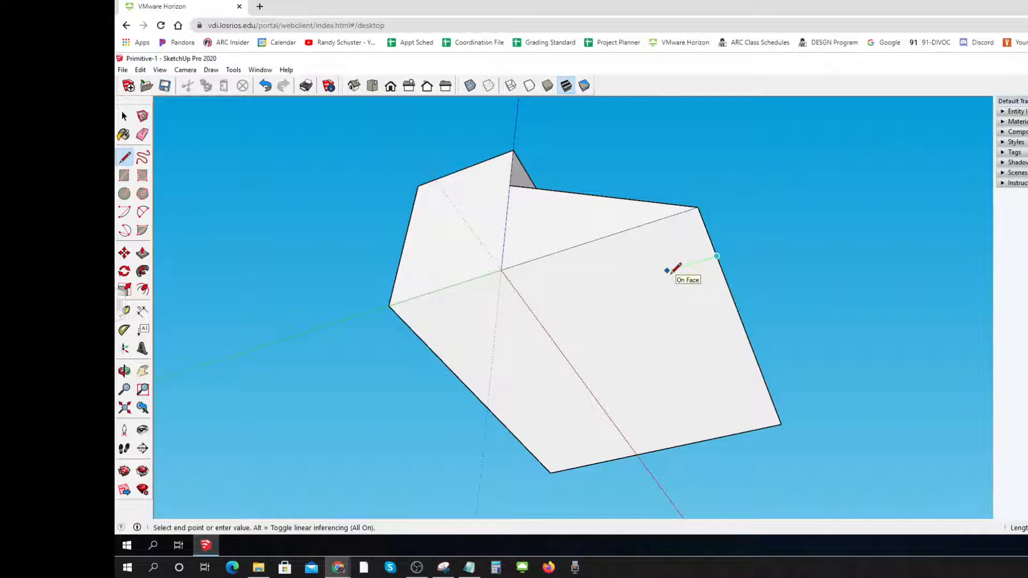
click(589, 294)
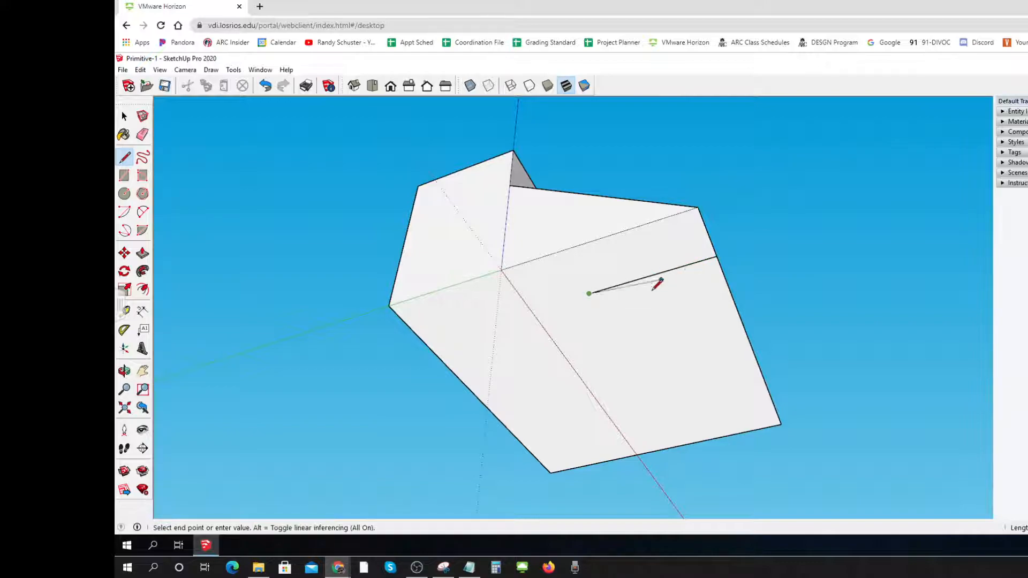
click(633, 365)
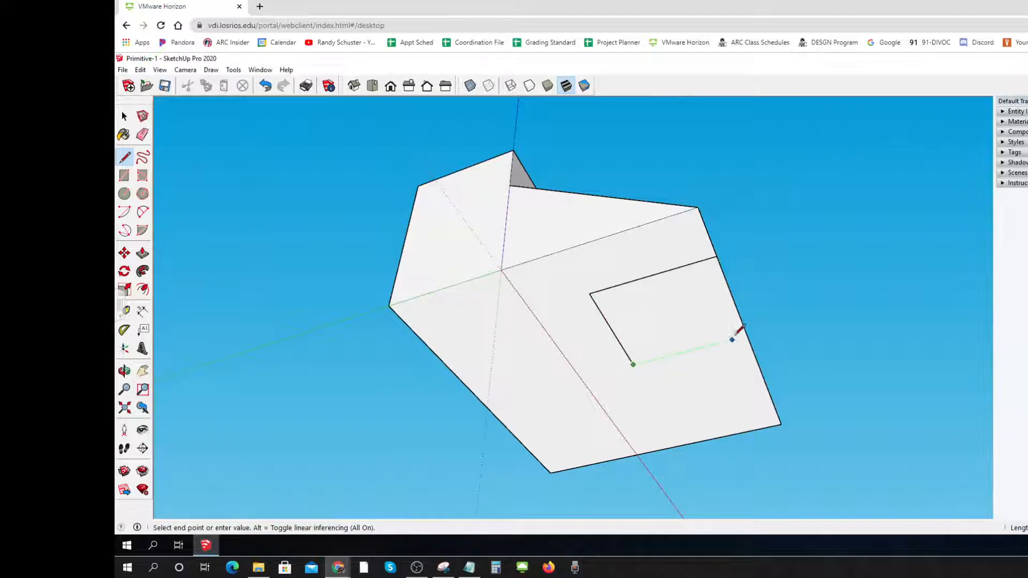
click(747, 336)
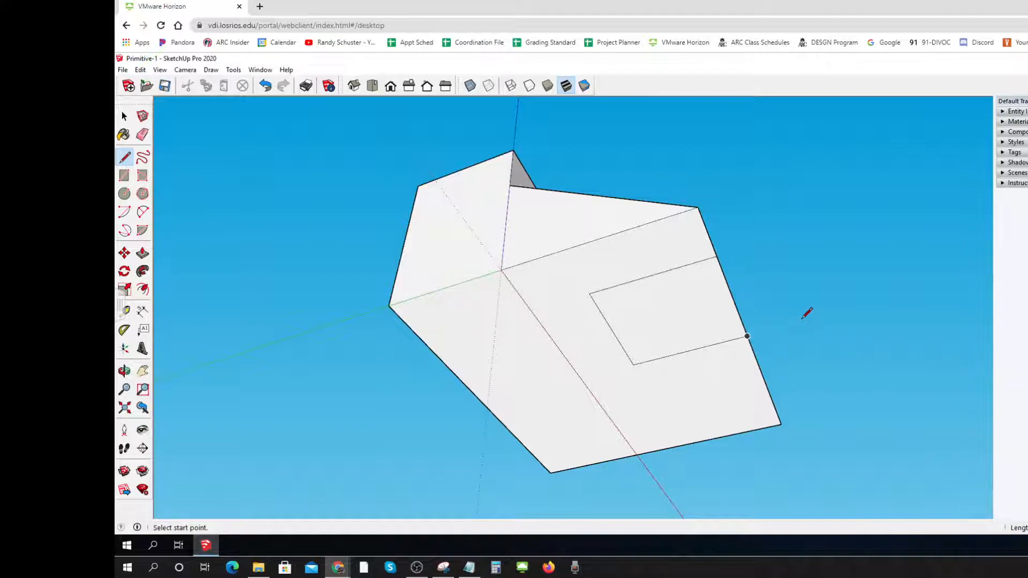
Step: Push/Pull the notch outline from the underside up through the sloped face until it extends well above the model
middle_drag(814, 308, 490, 344)
click(142, 254)
drag(610, 358, 770, 171)
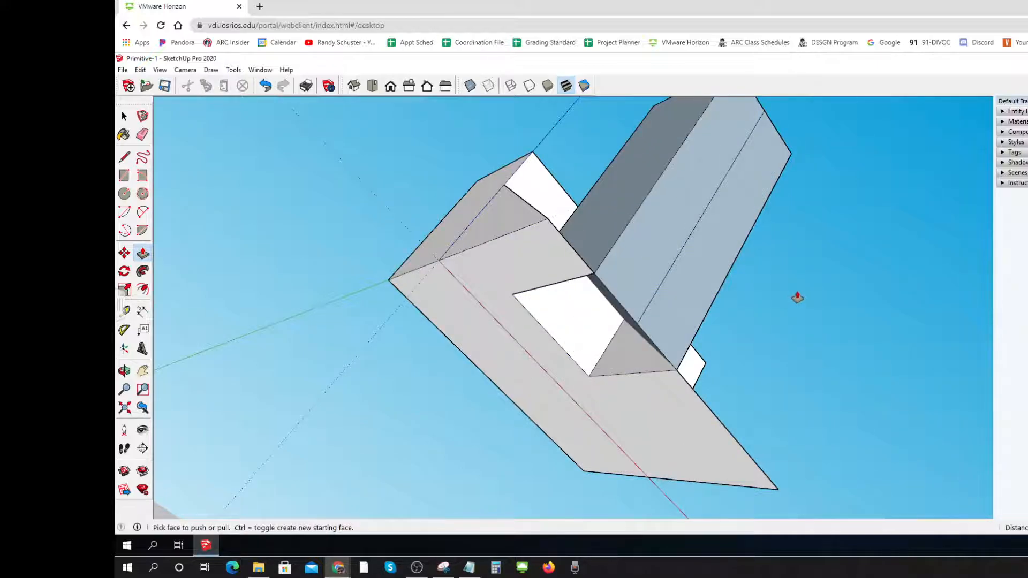
scroll(799, 303, down, 1)
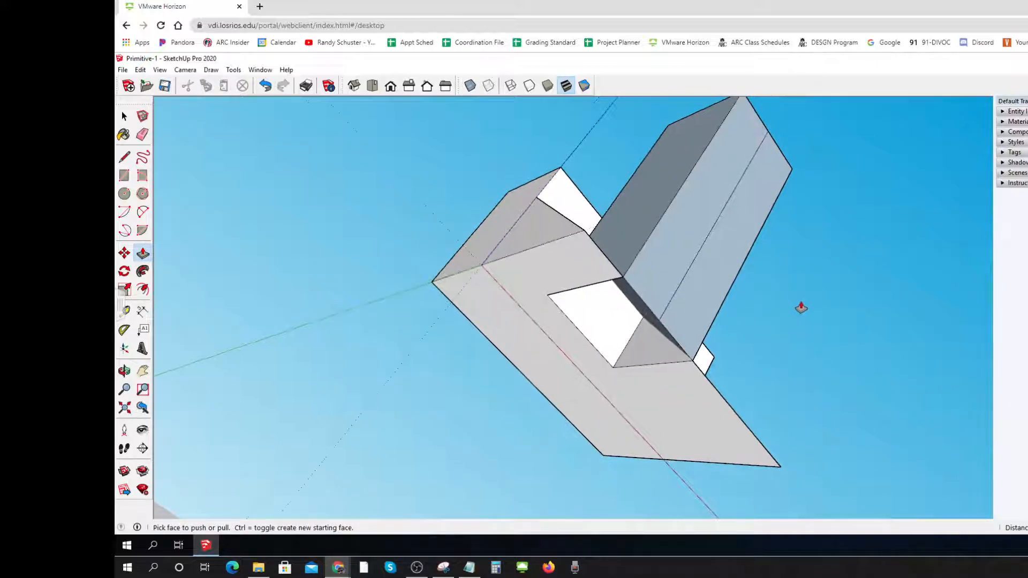
middle_drag(812, 323, 867, 410)
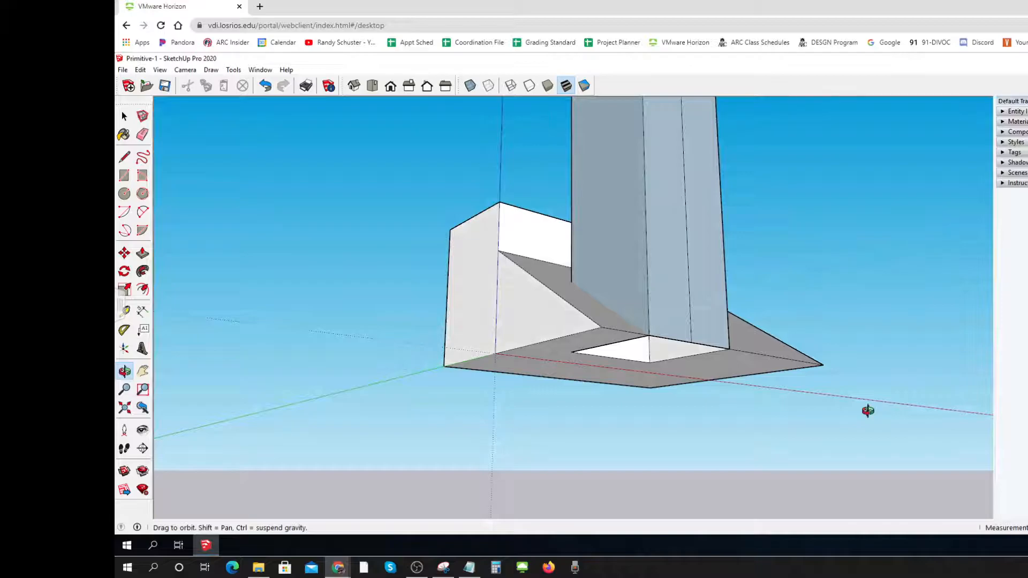
key(p)
scroll(878, 375, down, 1)
middle_drag(878, 370, 755, 376)
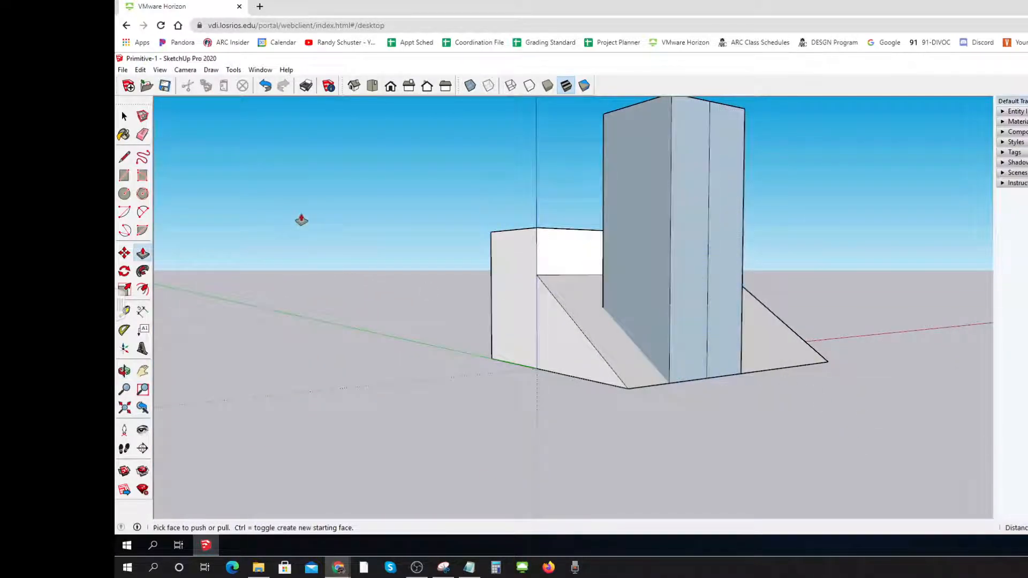
Step: Select the whole model and intersect its faces with the model
click(124, 116)
drag(819, 410, 614, 303)
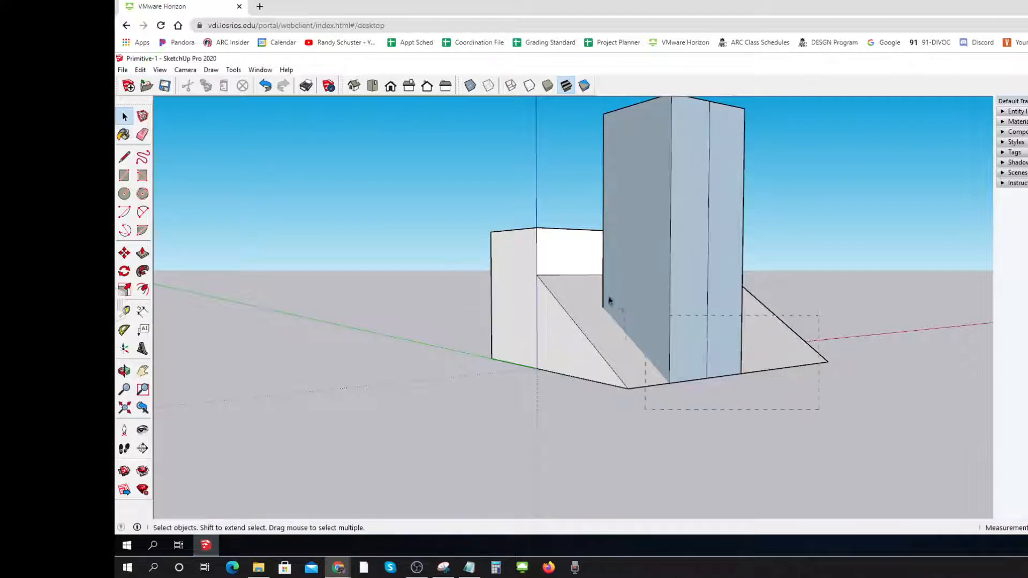
drag(564, 274, 558, 248)
drag(509, 177, 510, 182)
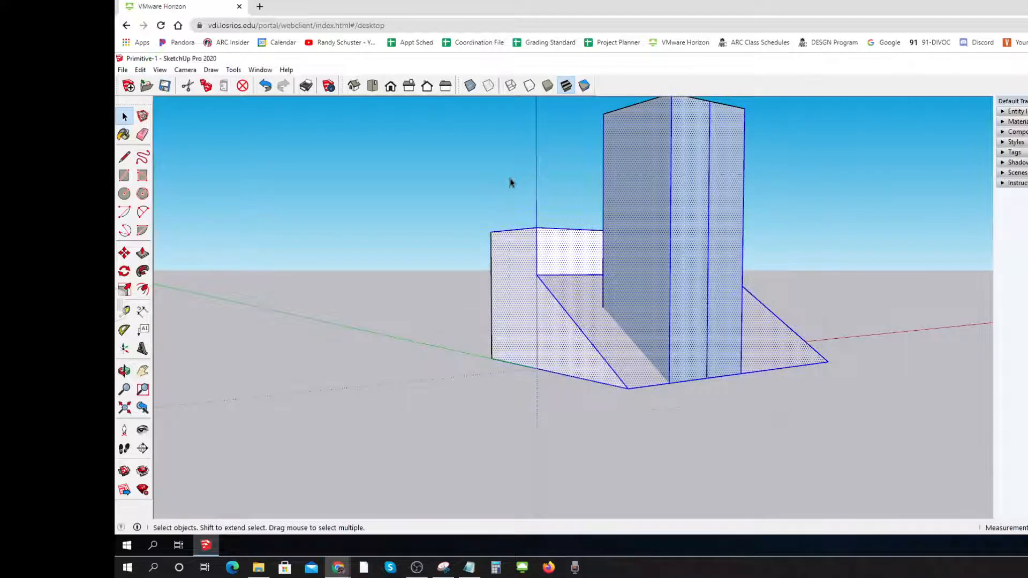
right_click(647, 247)
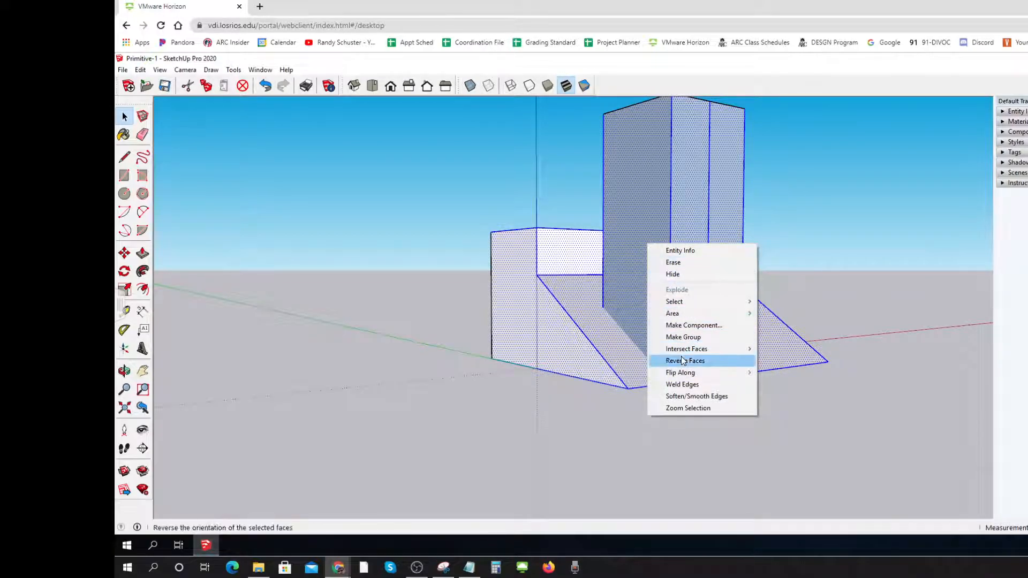
mouse_move(686, 350)
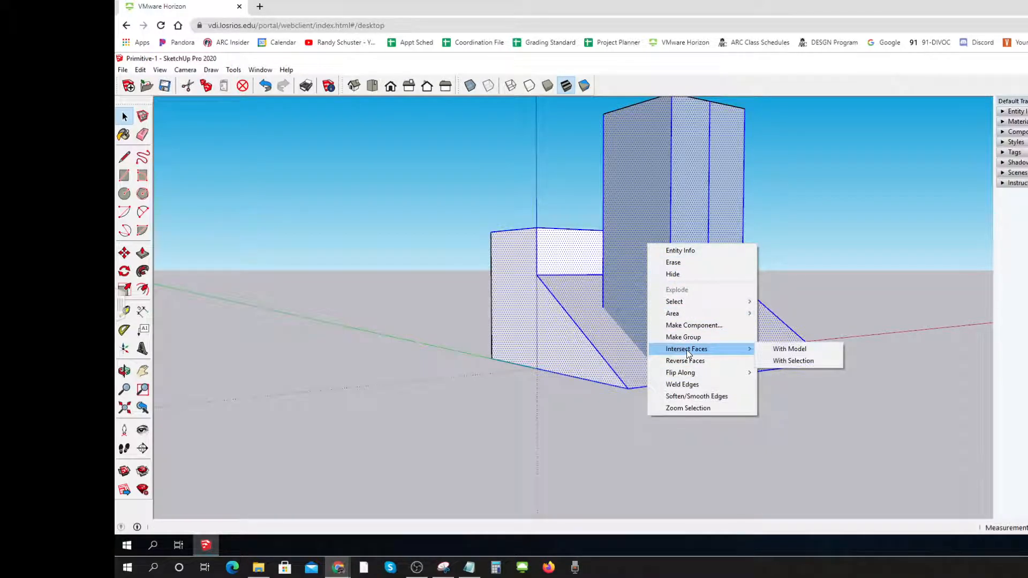
click(776, 349)
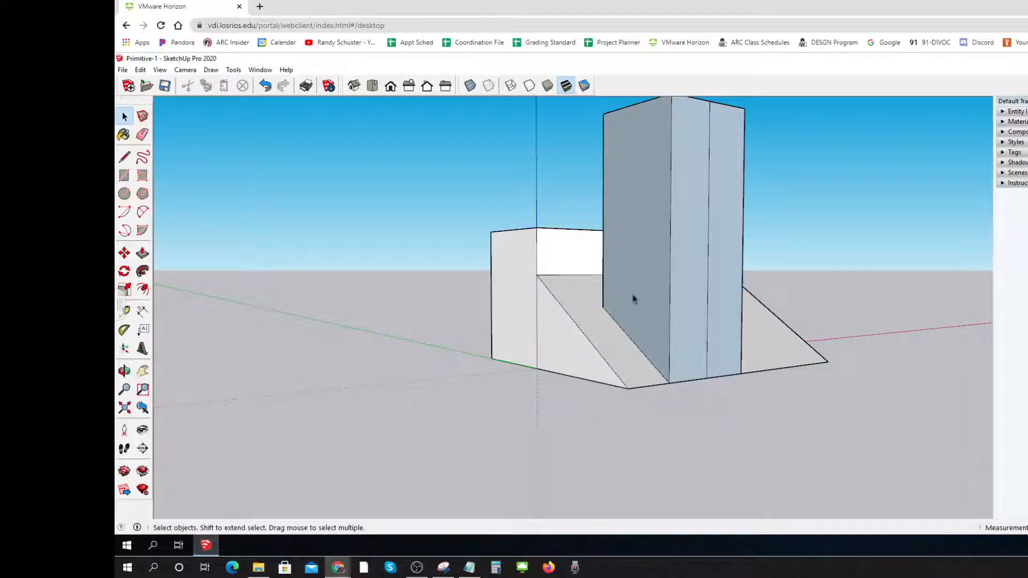
Step: Delete the tall column's walls above the slope, plus the leftover geometry closing the notch's front opening
key(ctrl)
key(ctrl)
drag(583, 141, 582, 140)
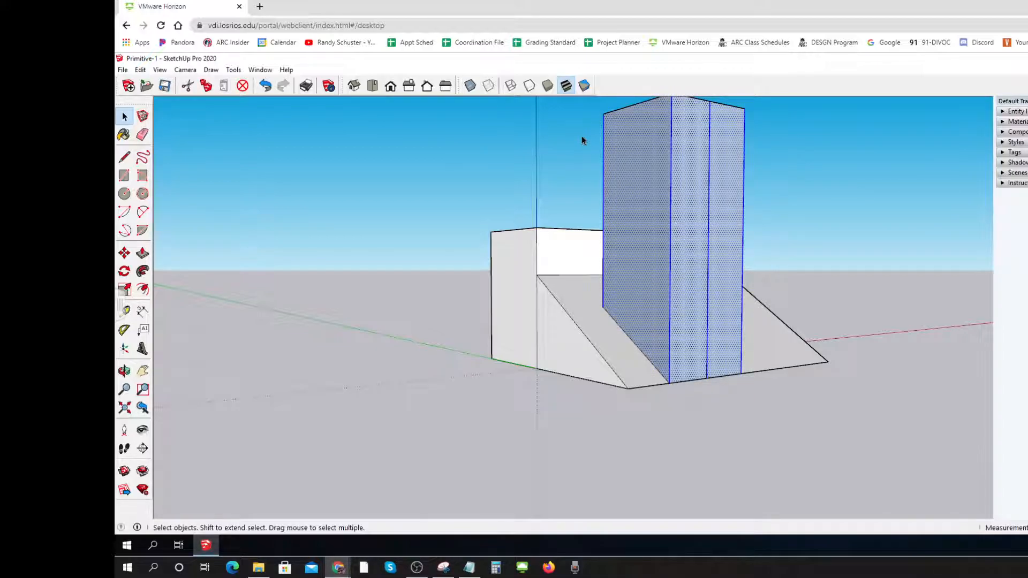
key(Delete)
click(682, 349)
key(Delete)
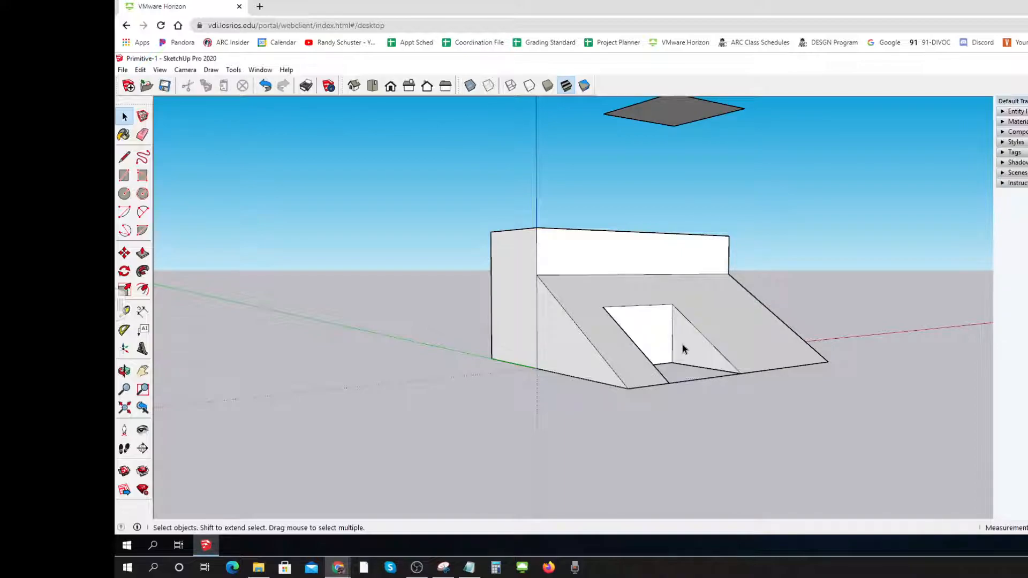
click(698, 379)
key(Delete)
Step: Delete the column's detached top face floating above the model
middle_drag(760, 455, 537, 450)
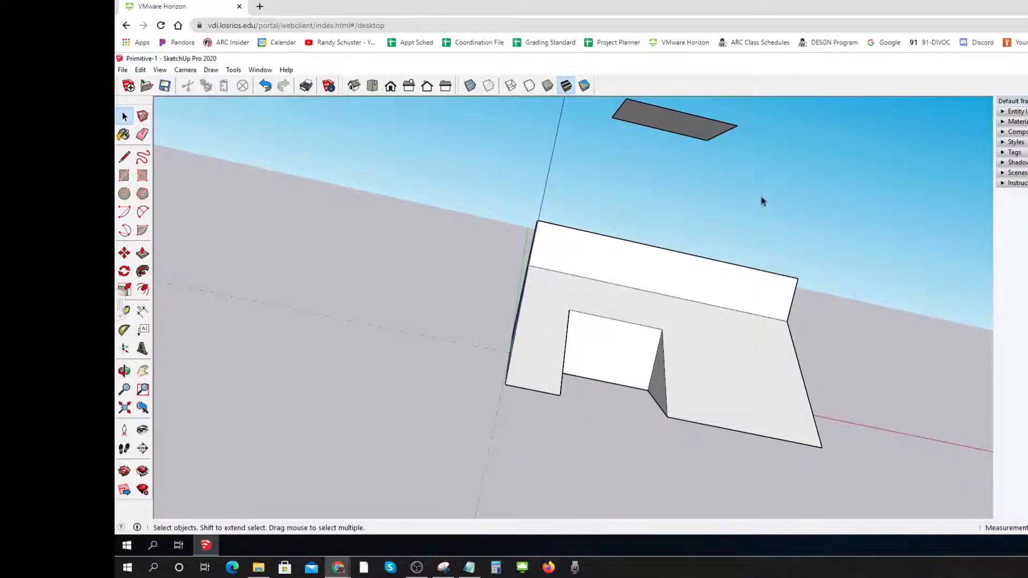
drag(634, 111, 600, 99)
key(Delete)
key(Delete)
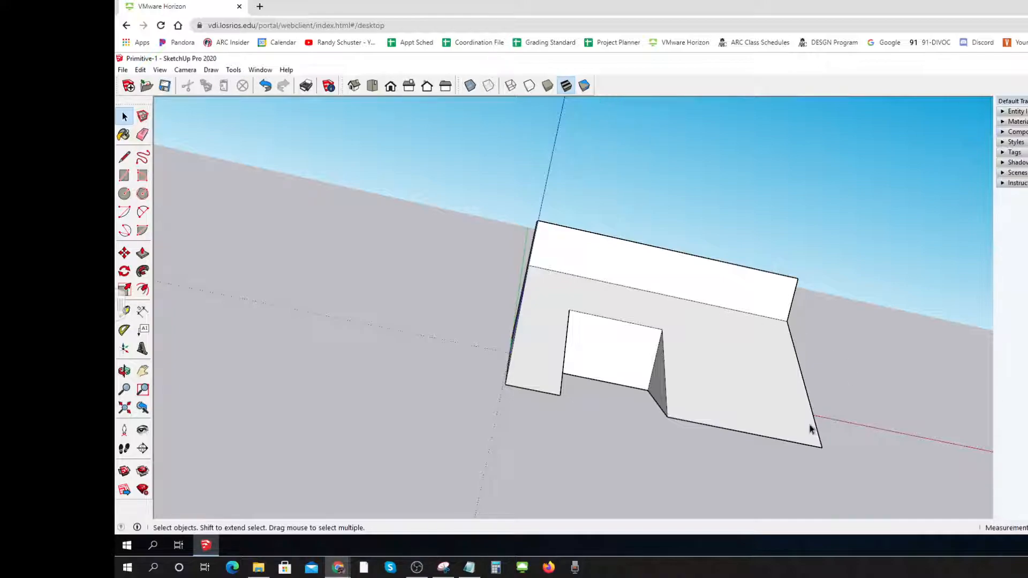
Step: Orient the view toward the notched slope and export it as the JPEG image Primitive-1 in the Desktop's Work folder
mouse_move(717, 480)
middle_down()
mouse_move(718, 406)
mouse_move(720, 434)
mouse_move(672, 225)
mouse_move(677, 170)
mouse_move(629, 310)
mouse_move(636, 286)
mouse_move(729, 273)
mouse_move(709, 362)
mouse_move(695, 258)
mouse_move(697, 385)
mouse_move(778, 455)
mouse_move(894, 487)
mouse_move(610, 463)
mouse_move(528, 353)
mouse_move(542, 356)
mouse_move(528, 441)
mouse_move(393, 438)
mouse_move(452, 417)
middle_up()
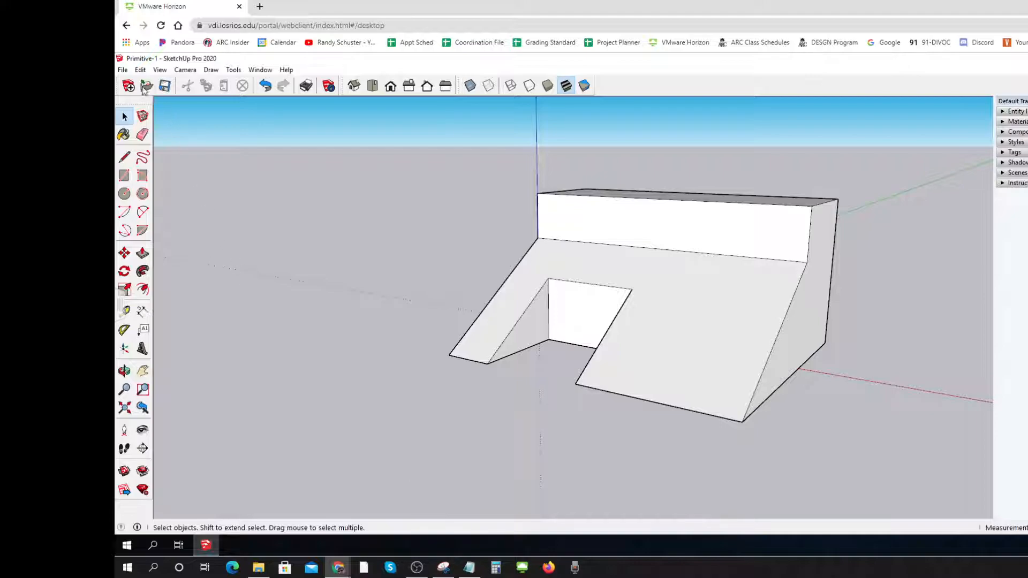
click(122, 70)
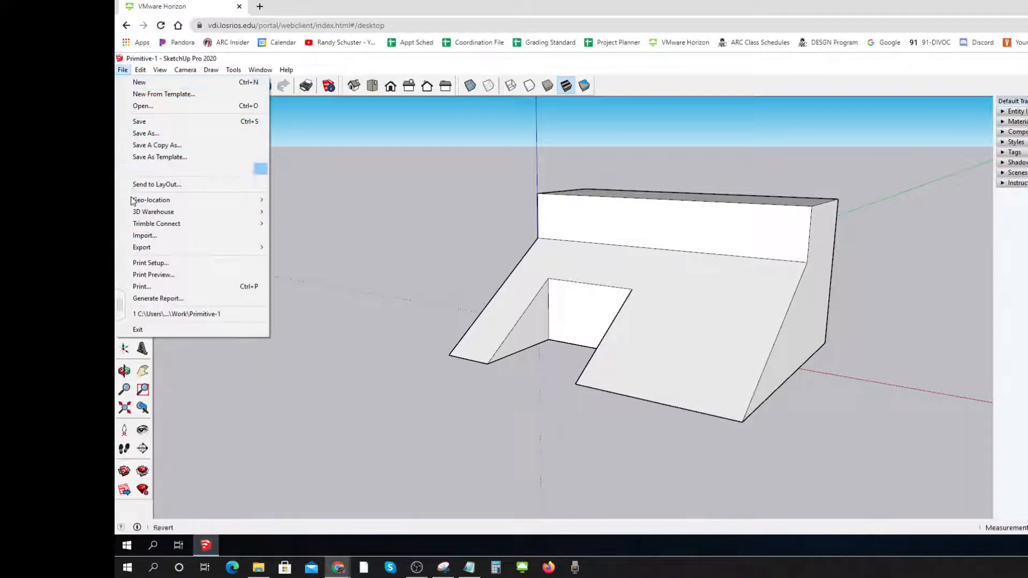
mouse_move(144, 252)
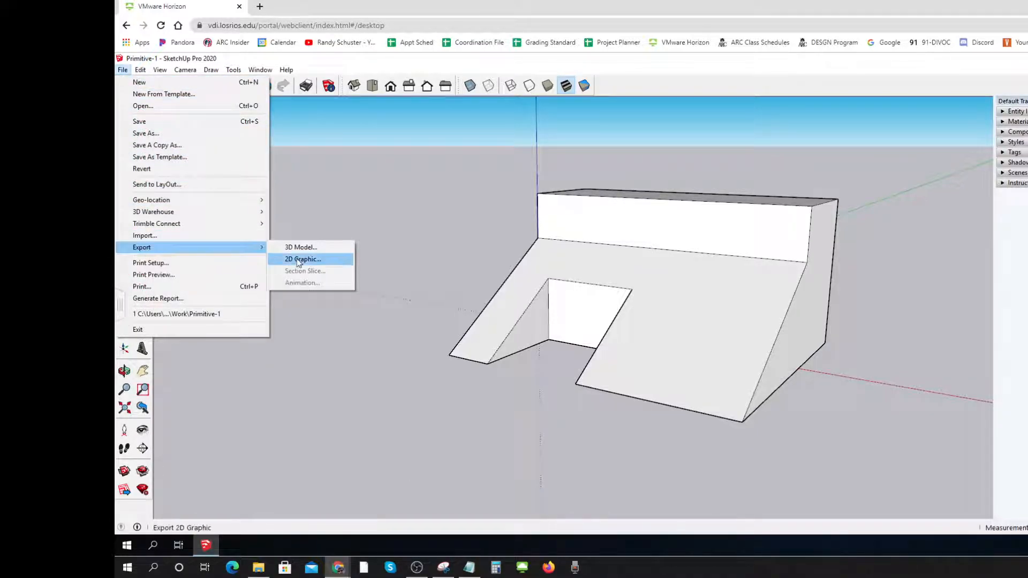
click(299, 259)
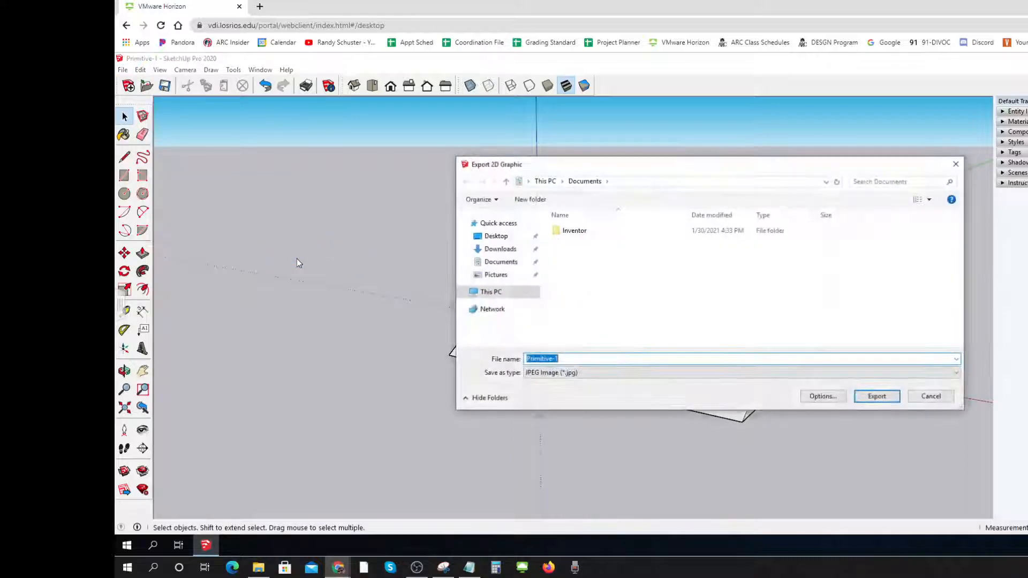
click(498, 238)
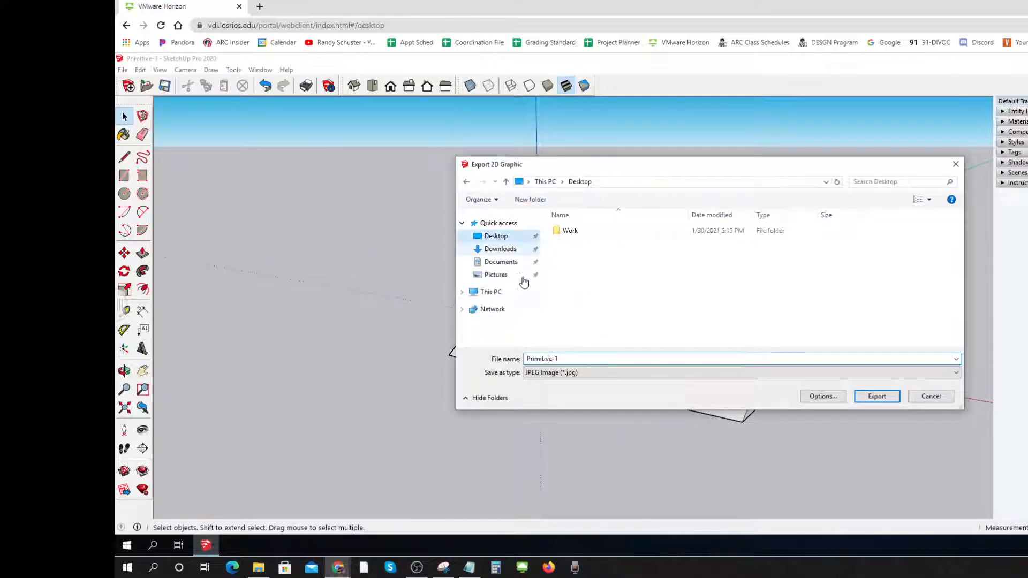
double_click(567, 231)
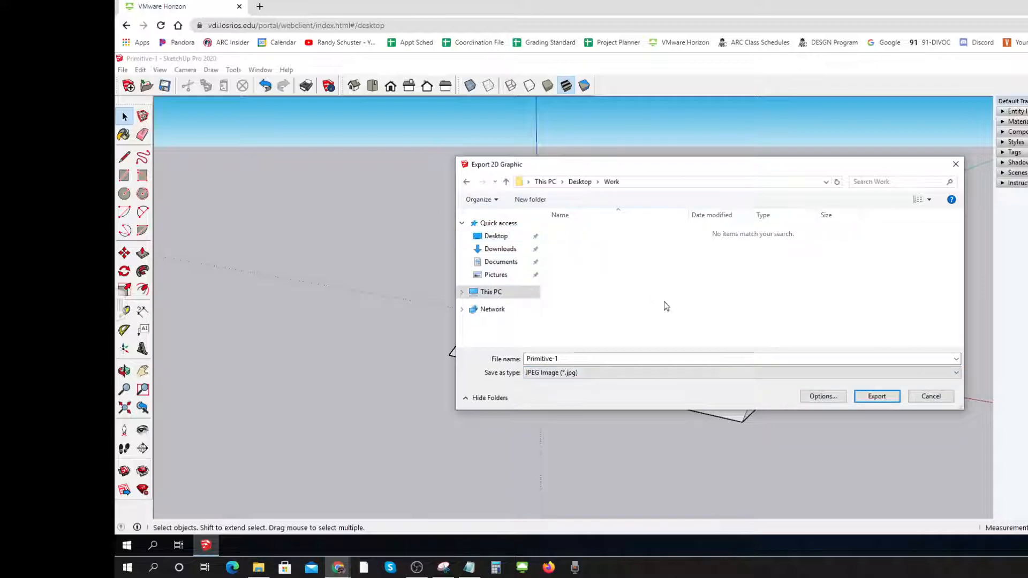
click(872, 397)
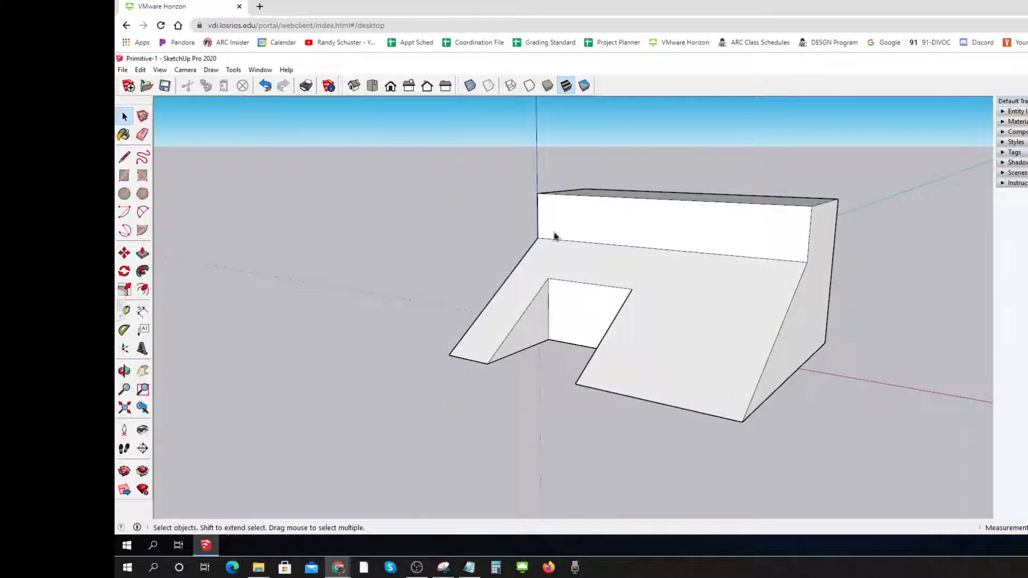